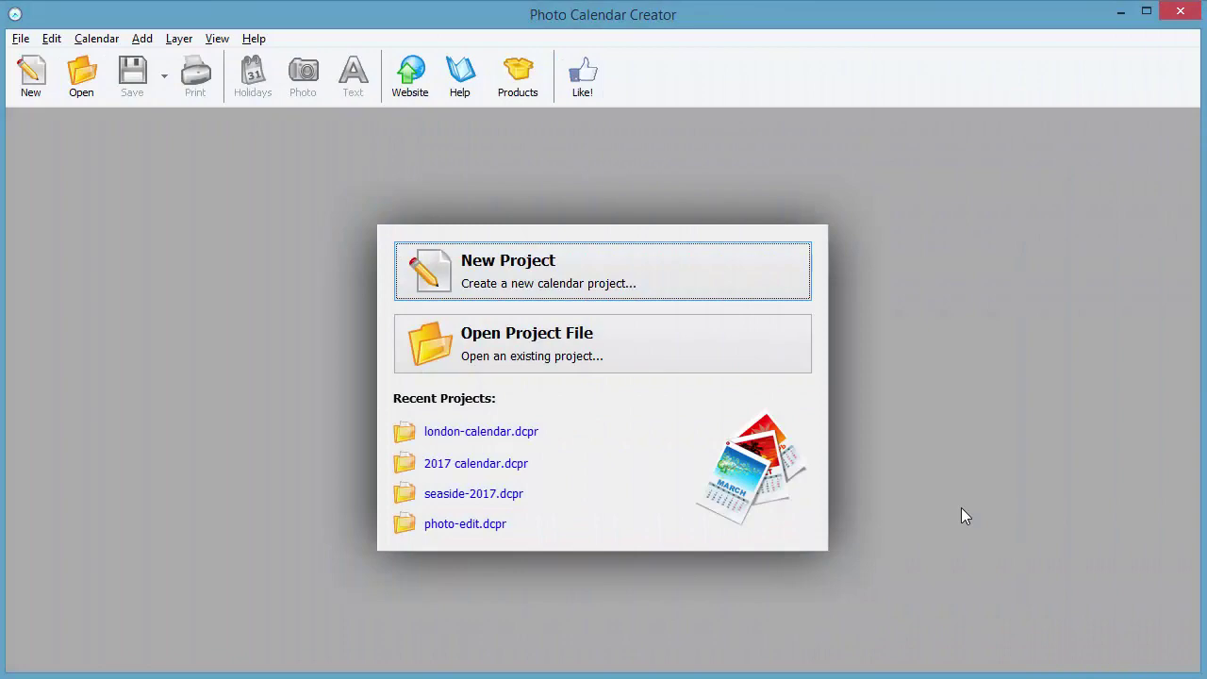
Start a new monthly calendar using the red-framed horizontal template.
left_click(689, 277)
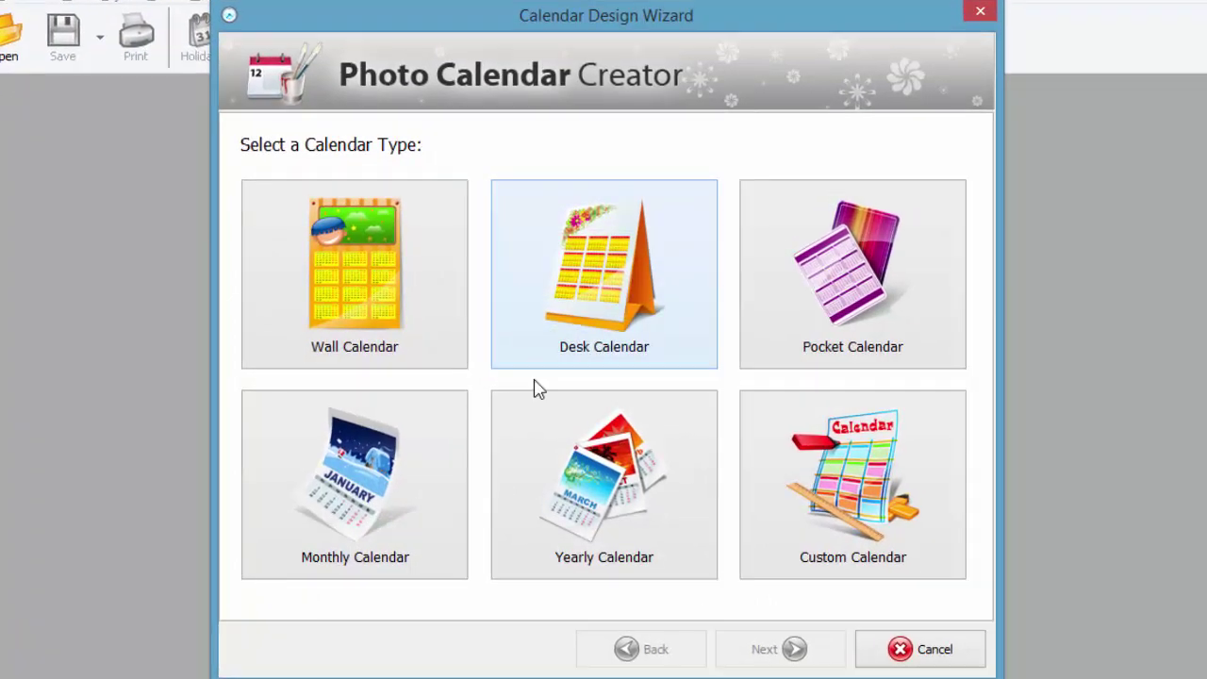
left_click(365, 480)
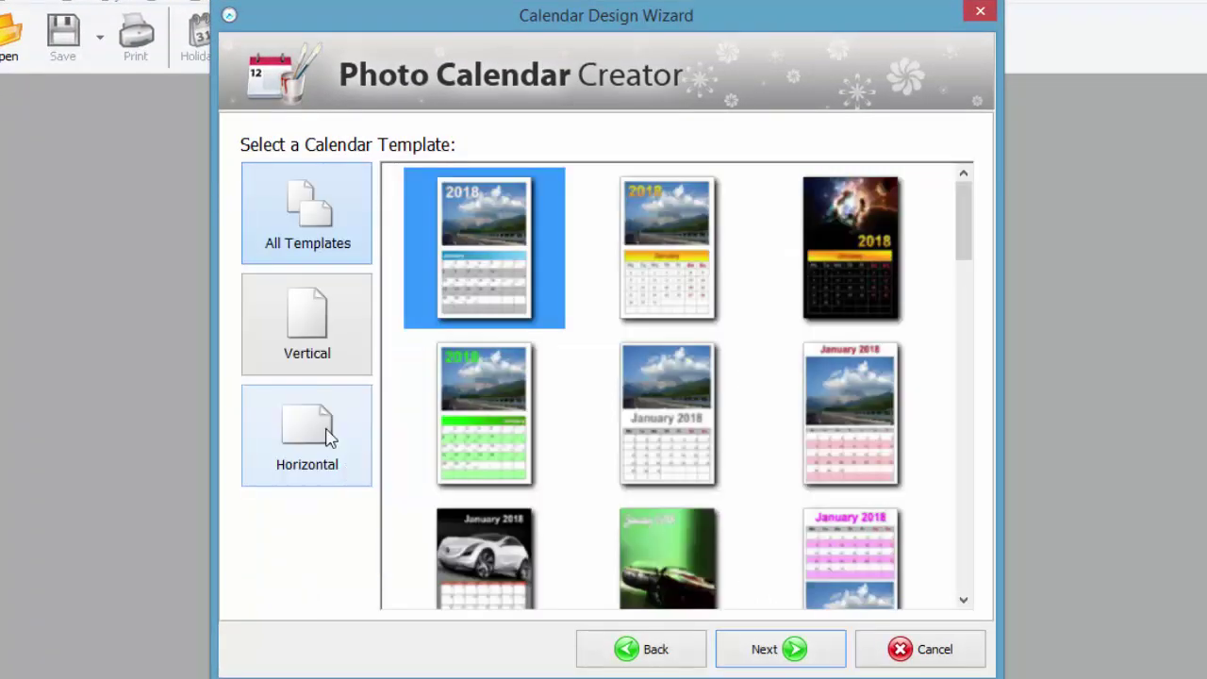
left_click(328, 435)
left_click_drag(964, 236, 937, 472)
left_click(468, 370)
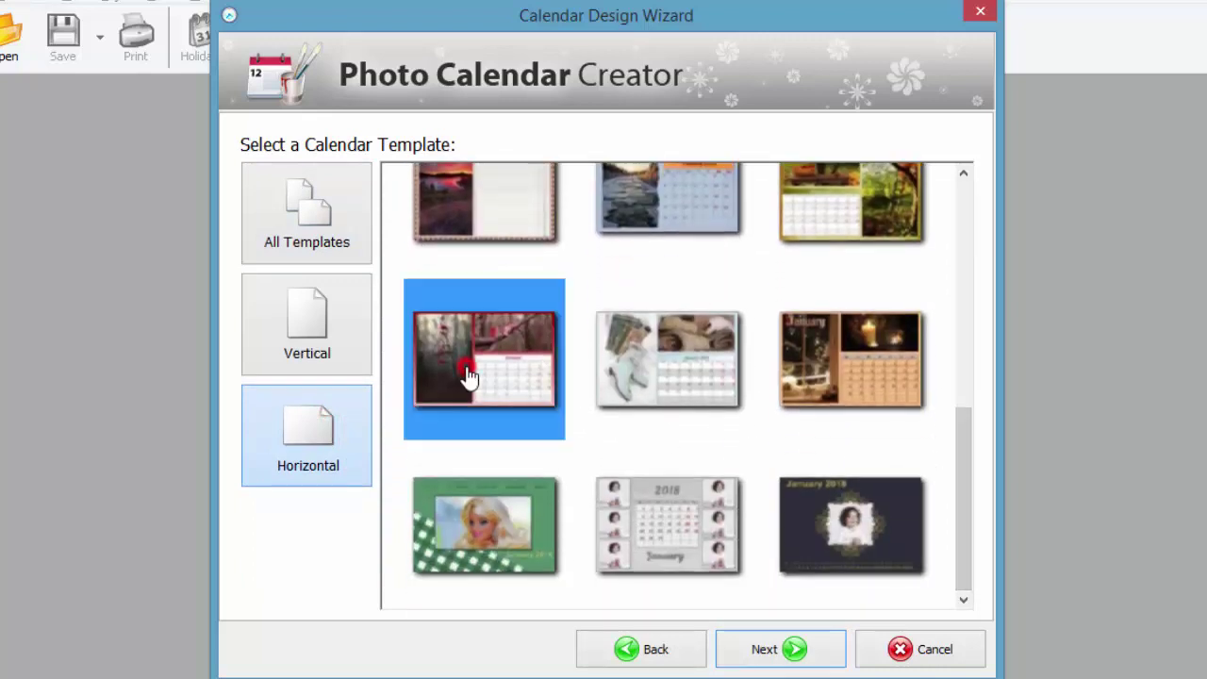
left_click(776, 650)
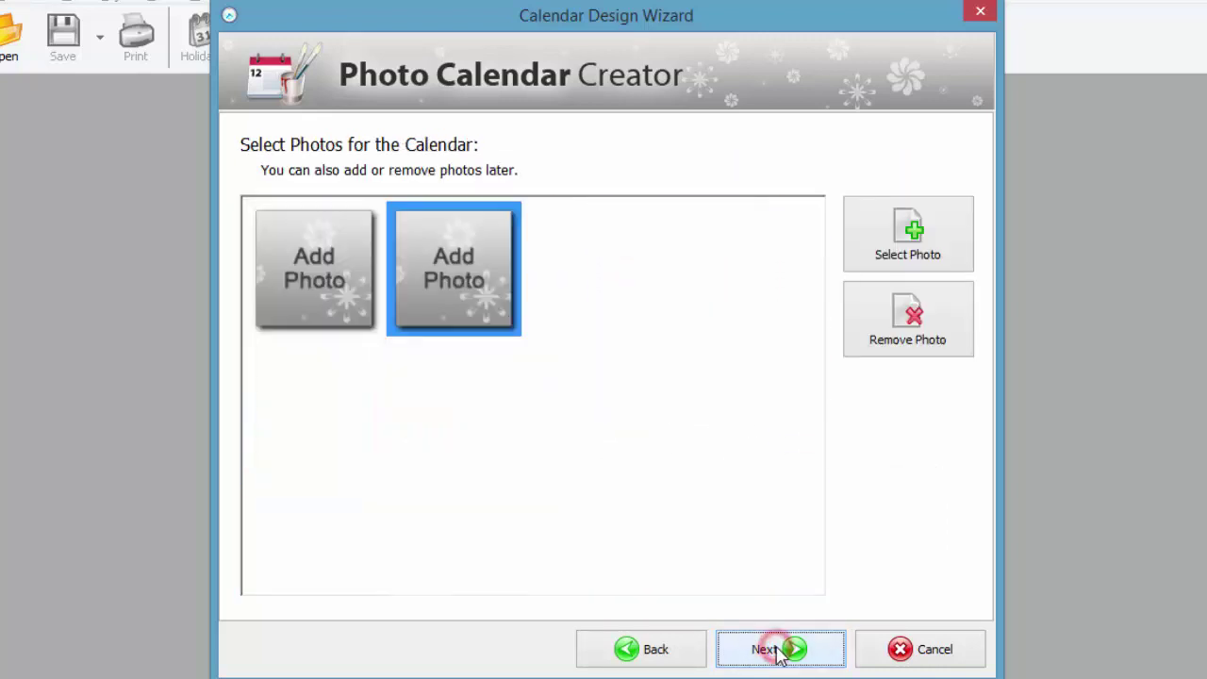
Load the tower skyline and night bridge skyline photos into the two photo slots.
left_click(339, 261)
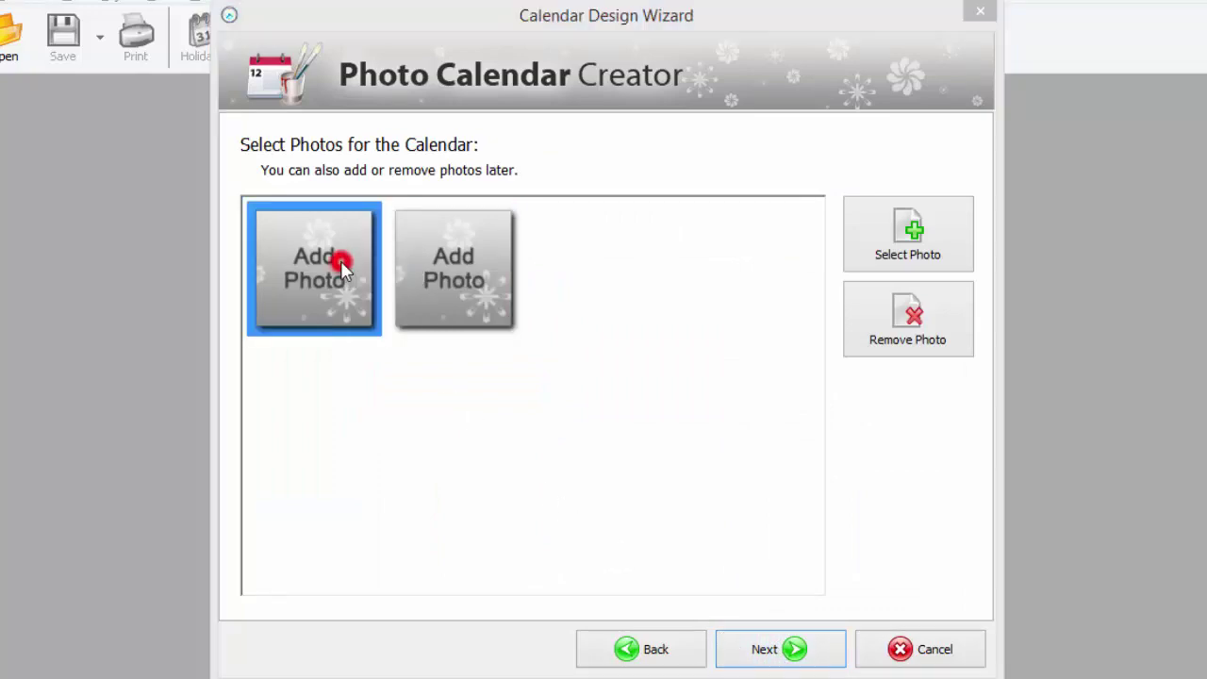
left_click(497, 223)
double_click(498, 223)
left_click(481, 290)
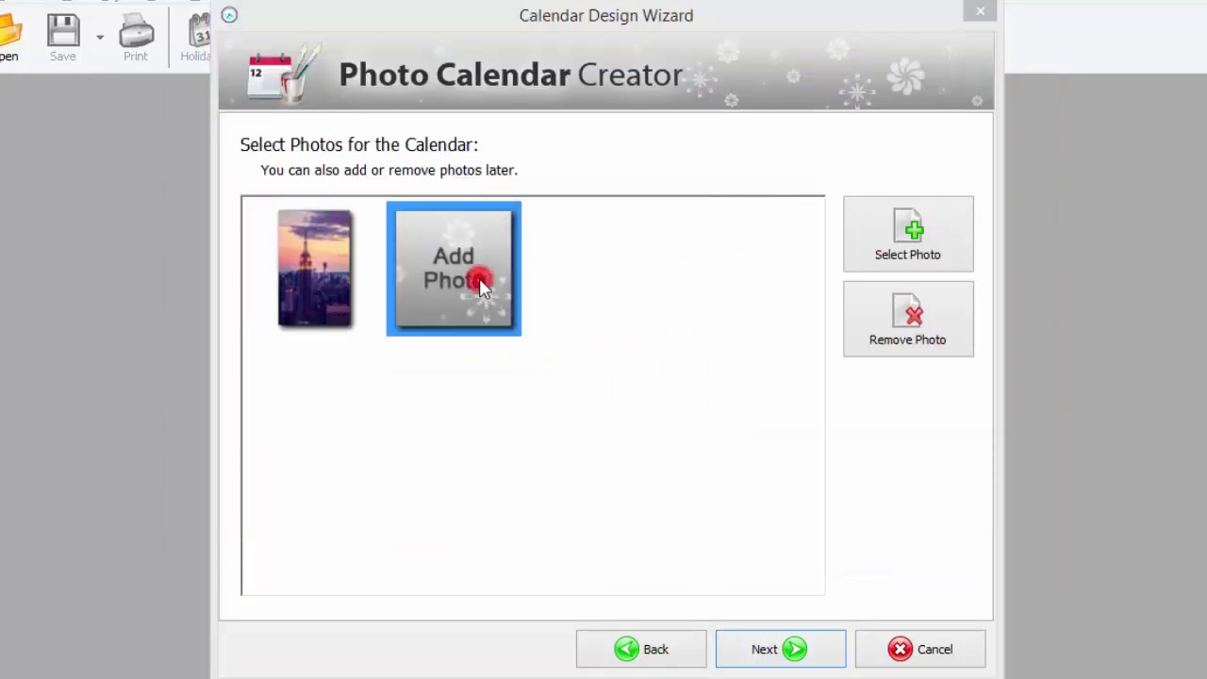
double_click(351, 229)
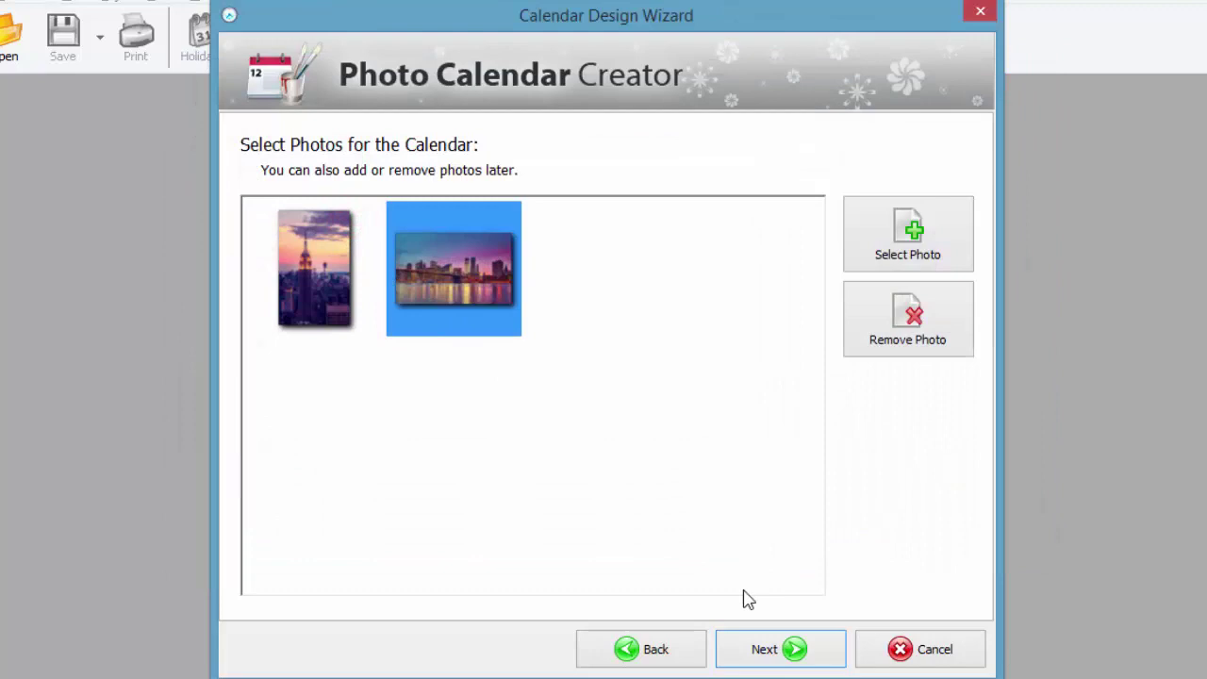
Set the starting month to May and page size to Letter, then finish the calendar.
left_click(806, 654)
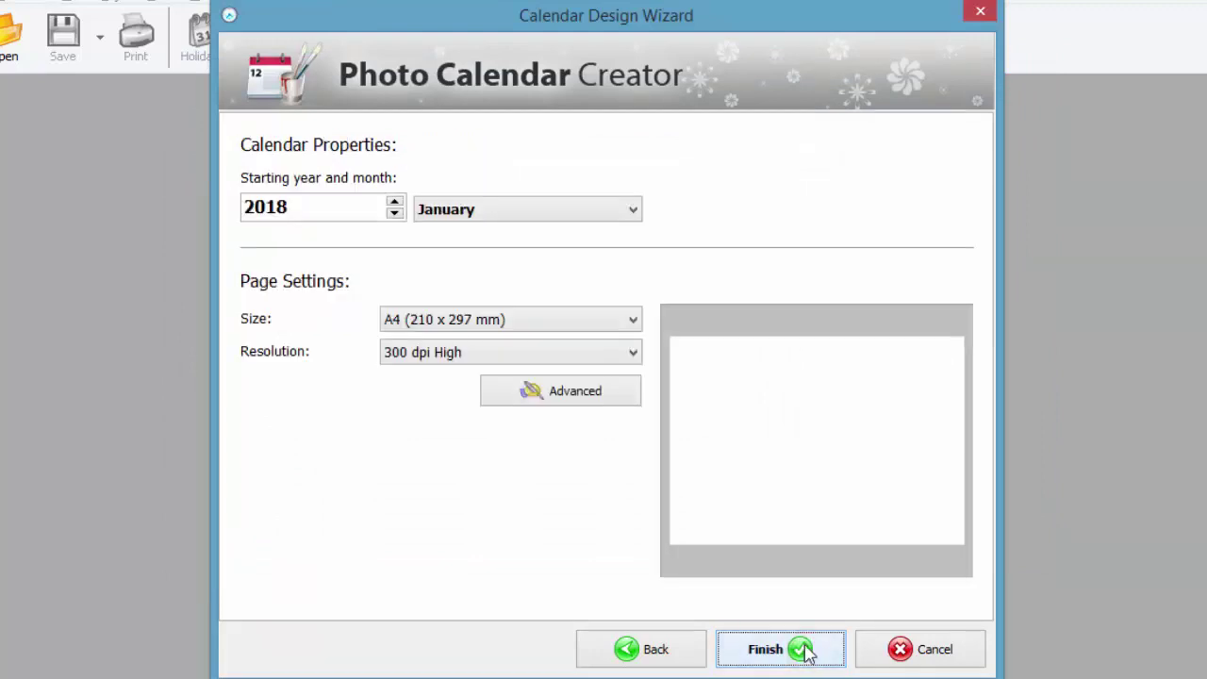
left_click(555, 209)
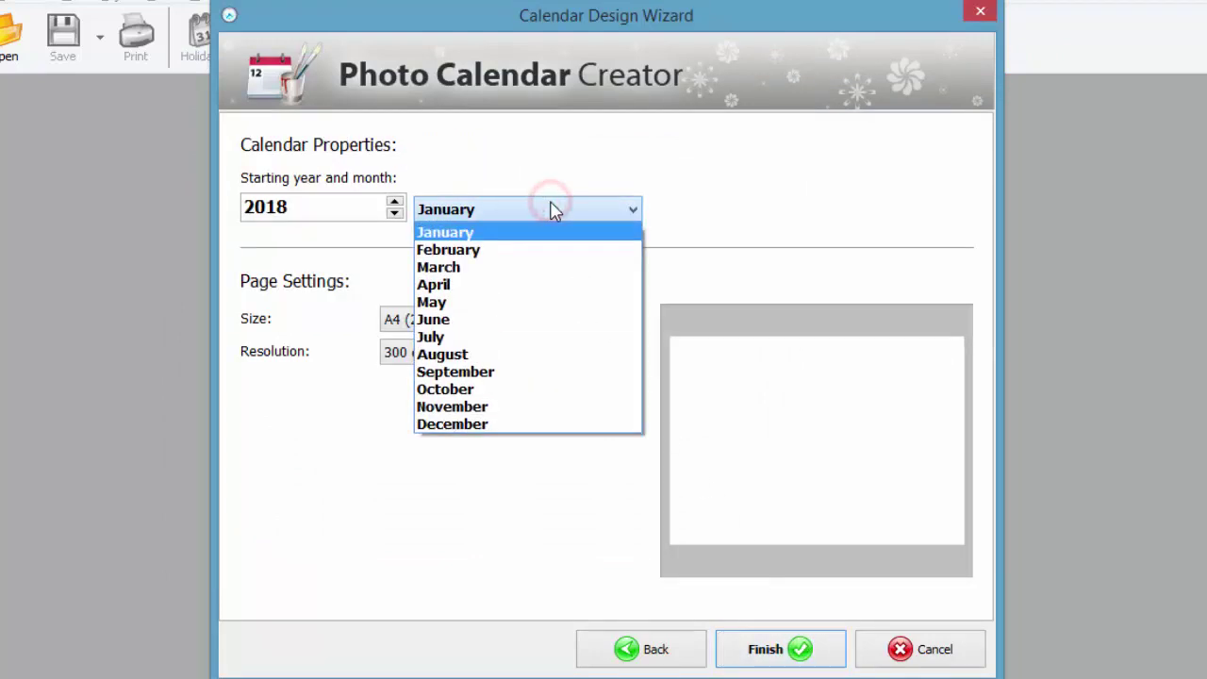
left_click(438, 301)
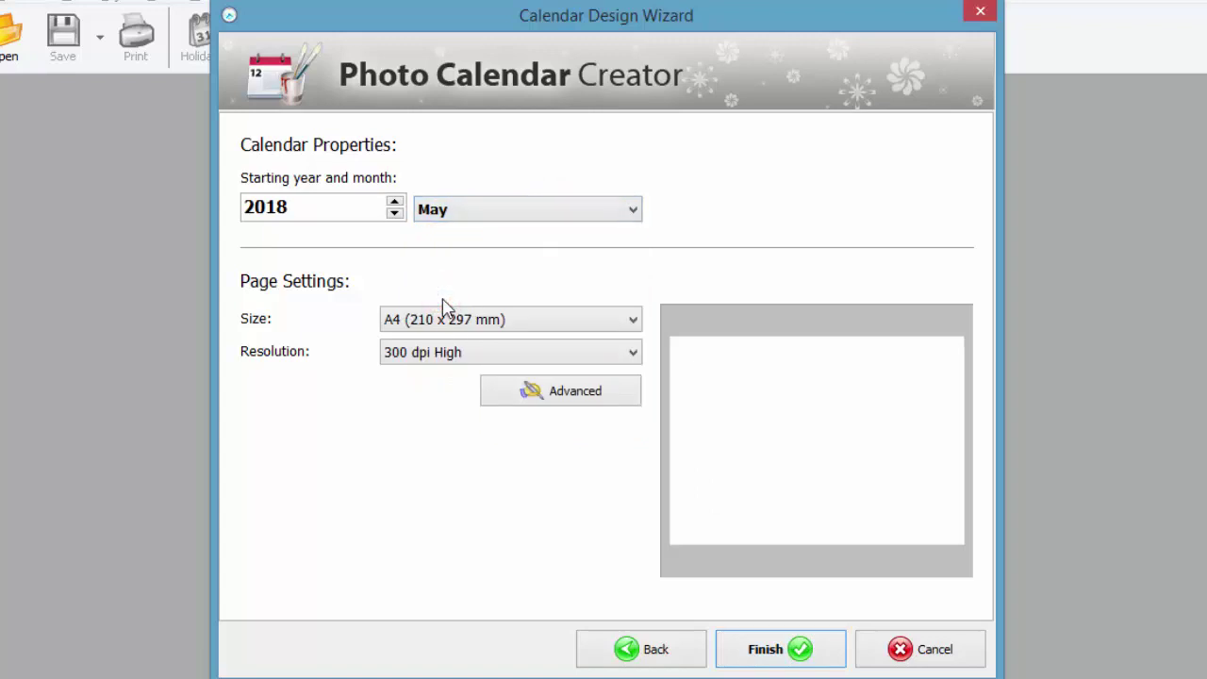
left_click(446, 321)
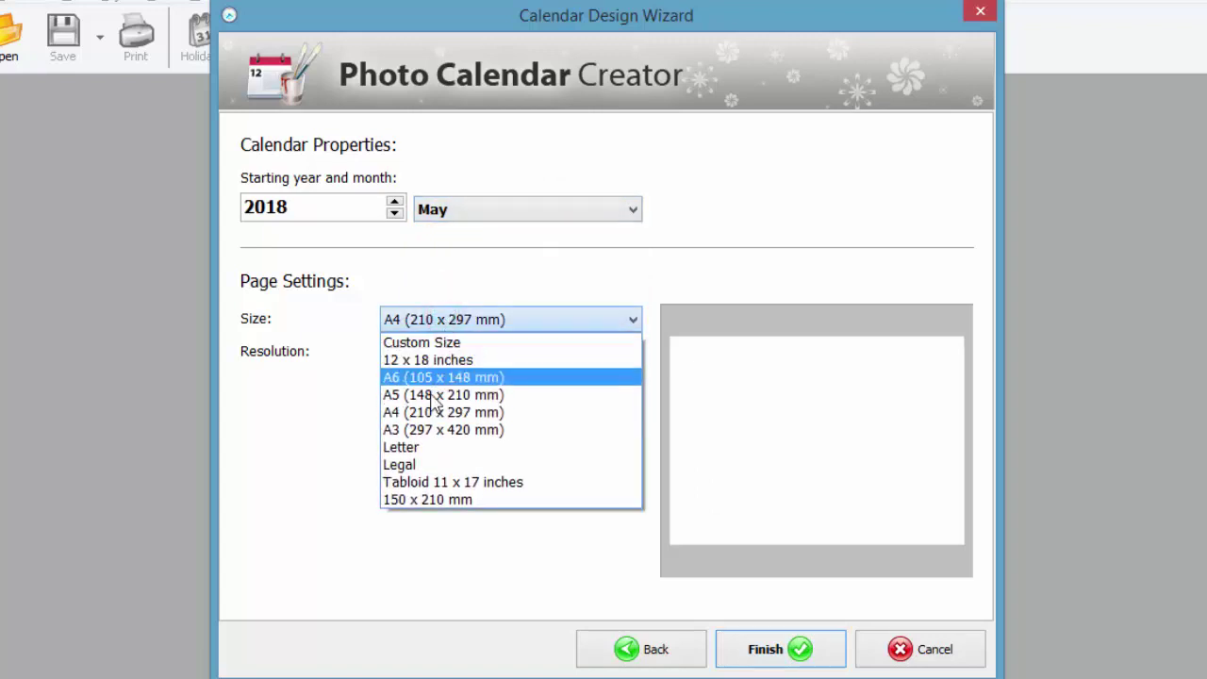
left_click(415, 454)
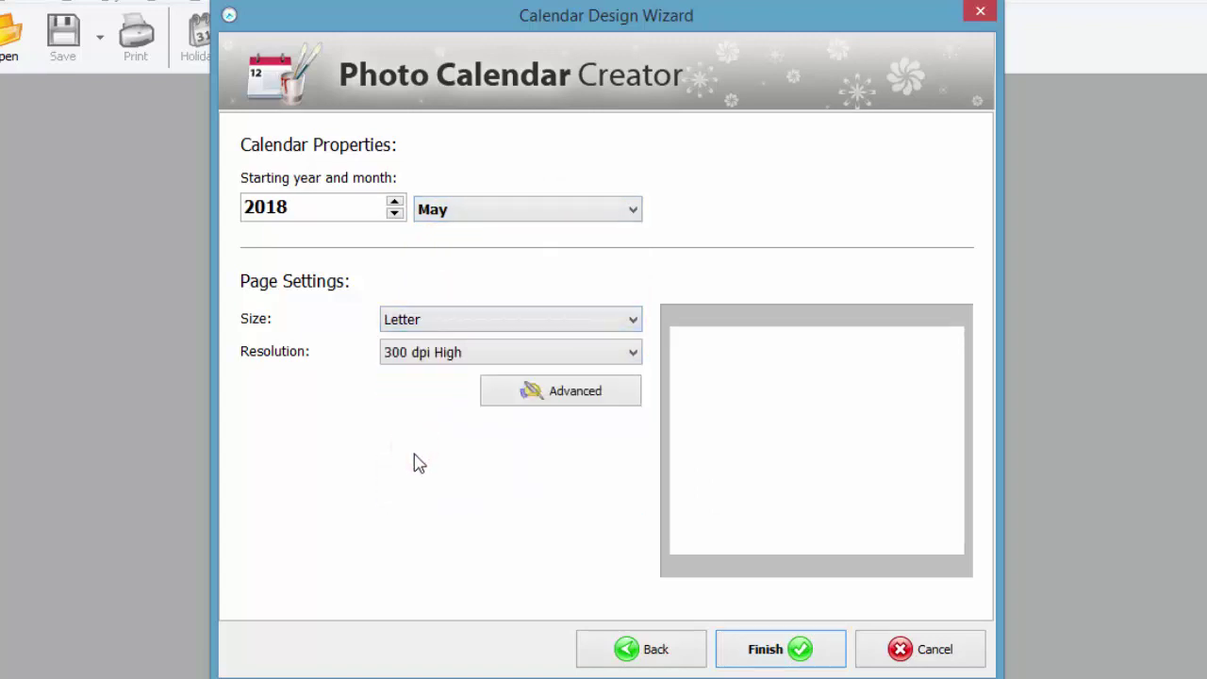
left_click(783, 649)
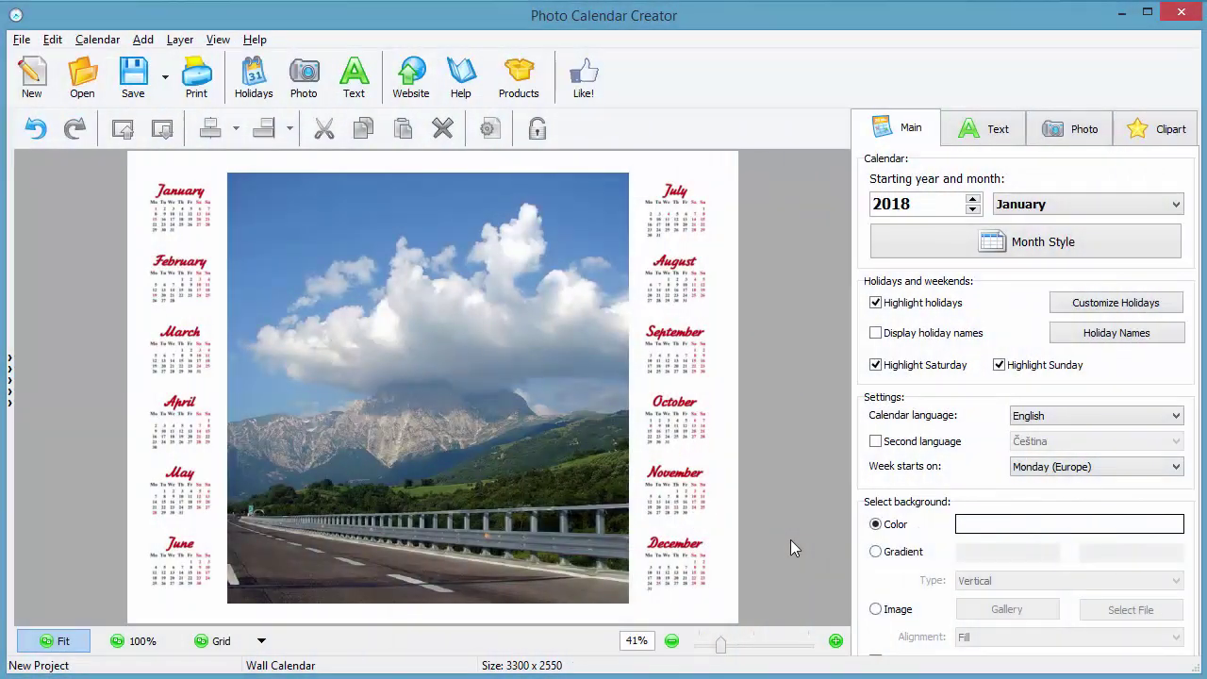
Select and delete the mountain road photo between the month columns.
left_click(492, 407)
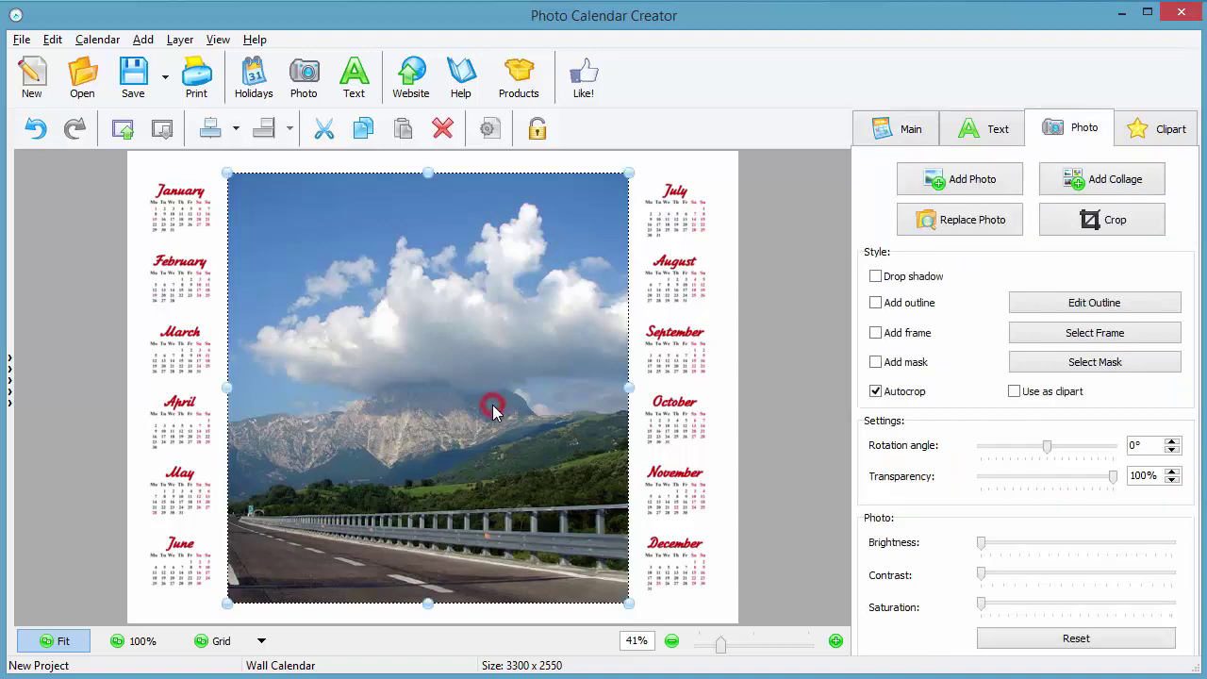
left_click(439, 128)
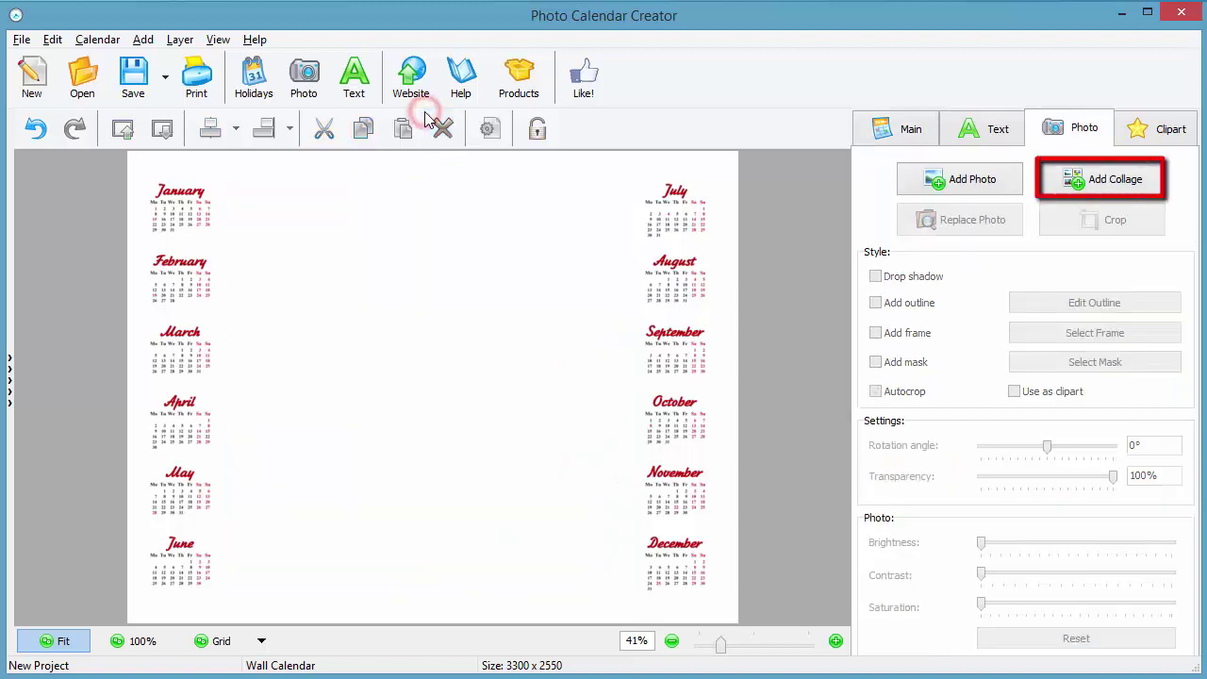
Add a collage and load all photos from the tutorial's 2-wedding folder.
left_click(1078, 185)
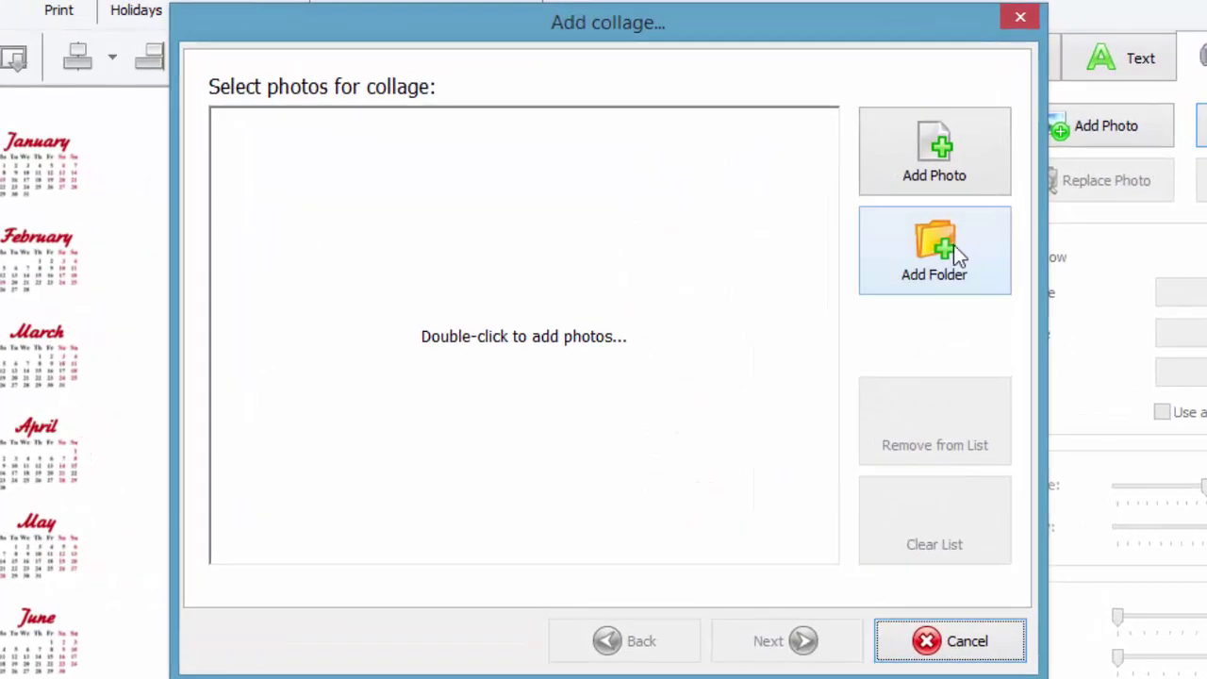
left_click(857, 267)
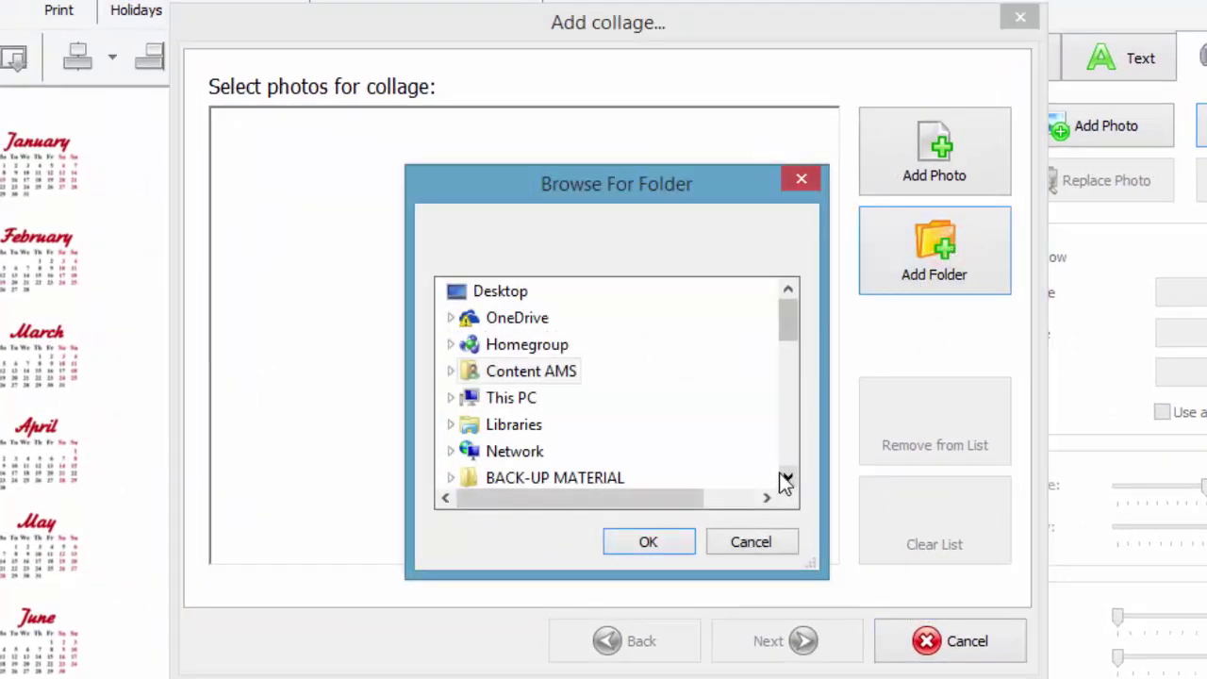
left_click_drag(786, 476, 786, 476)
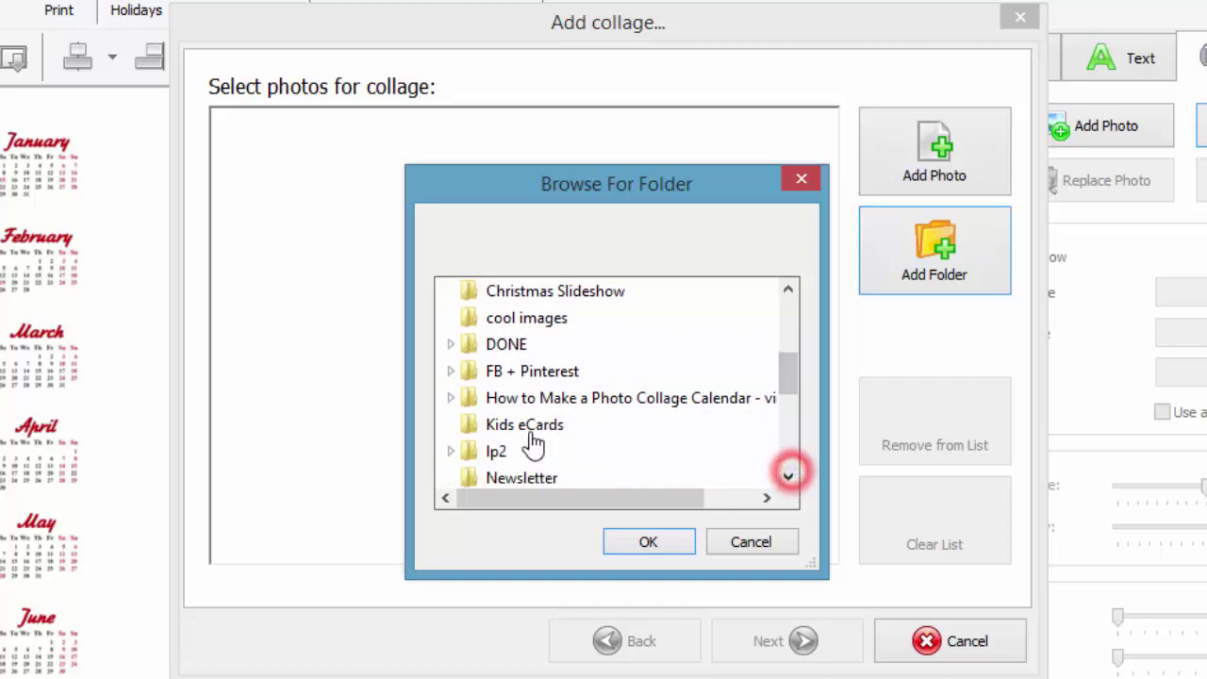
left_click(449, 398)
left_click(534, 401)
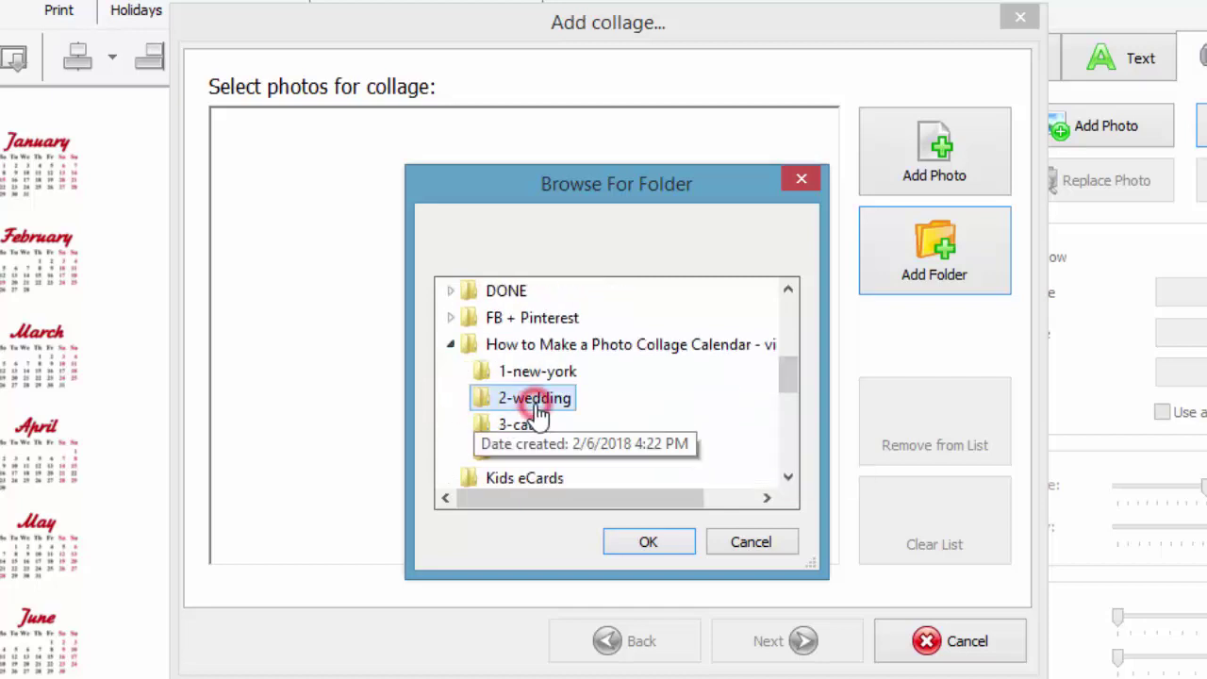
left_click(658, 539)
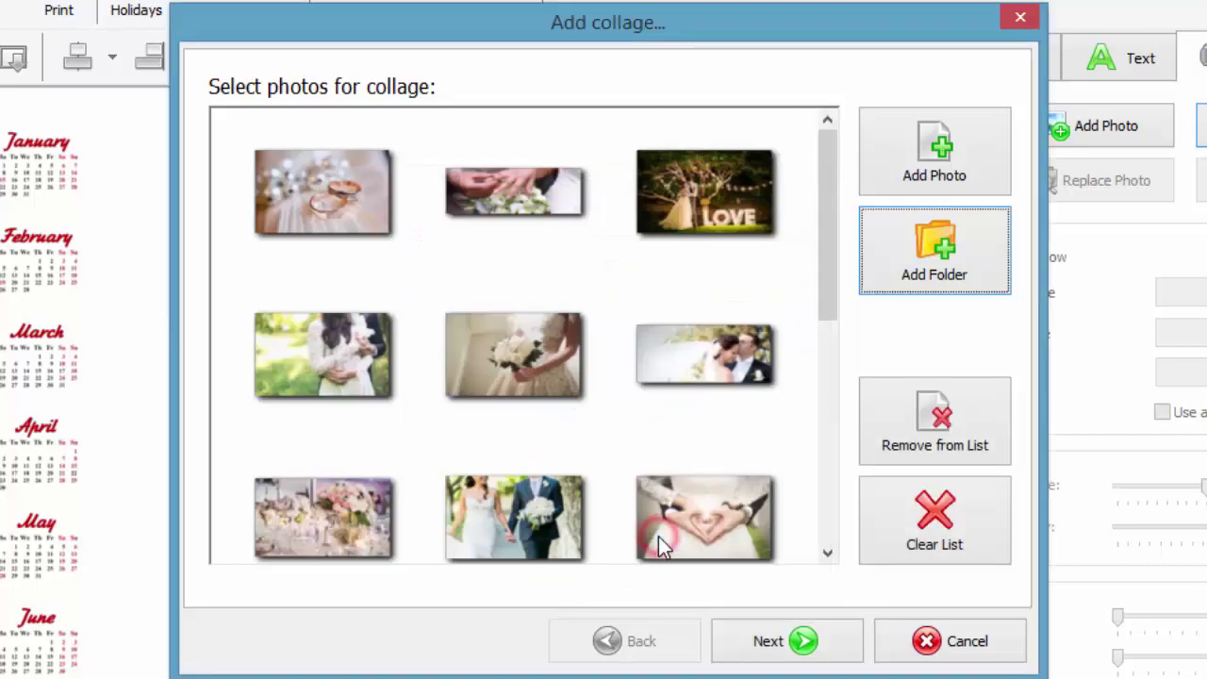
Resize the collage grid to fit taller and narrower between the month columns.
left_click(768, 655)
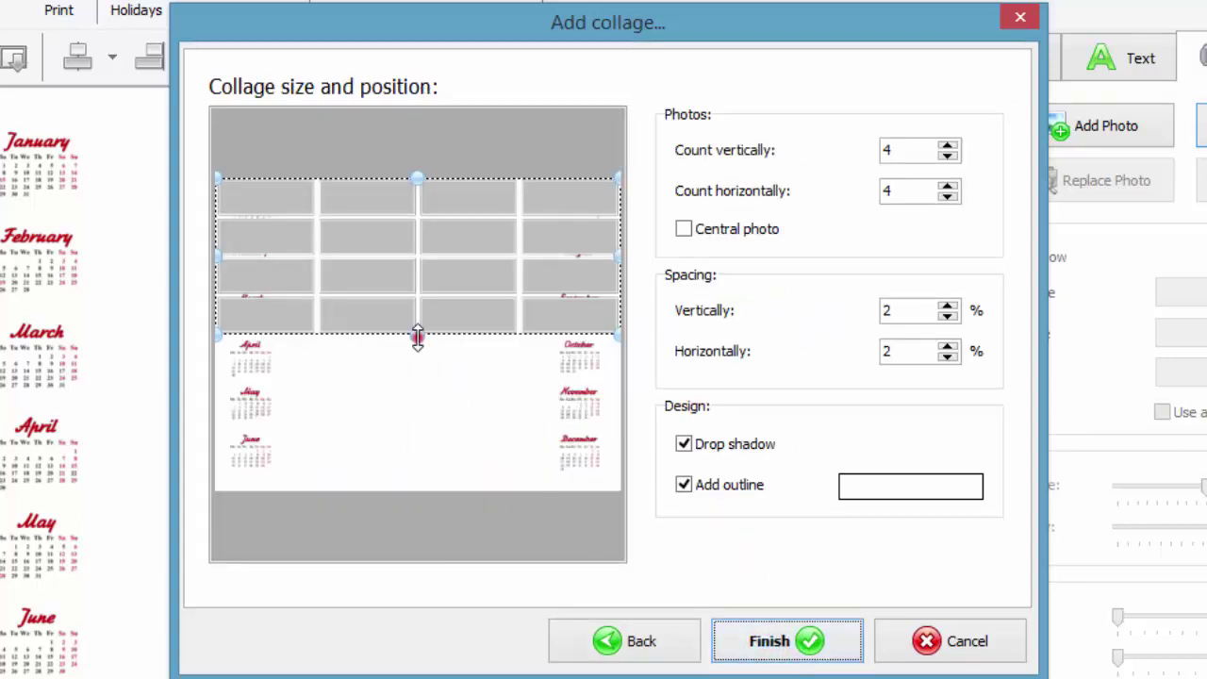
left_click_drag(418, 338, 417, 467)
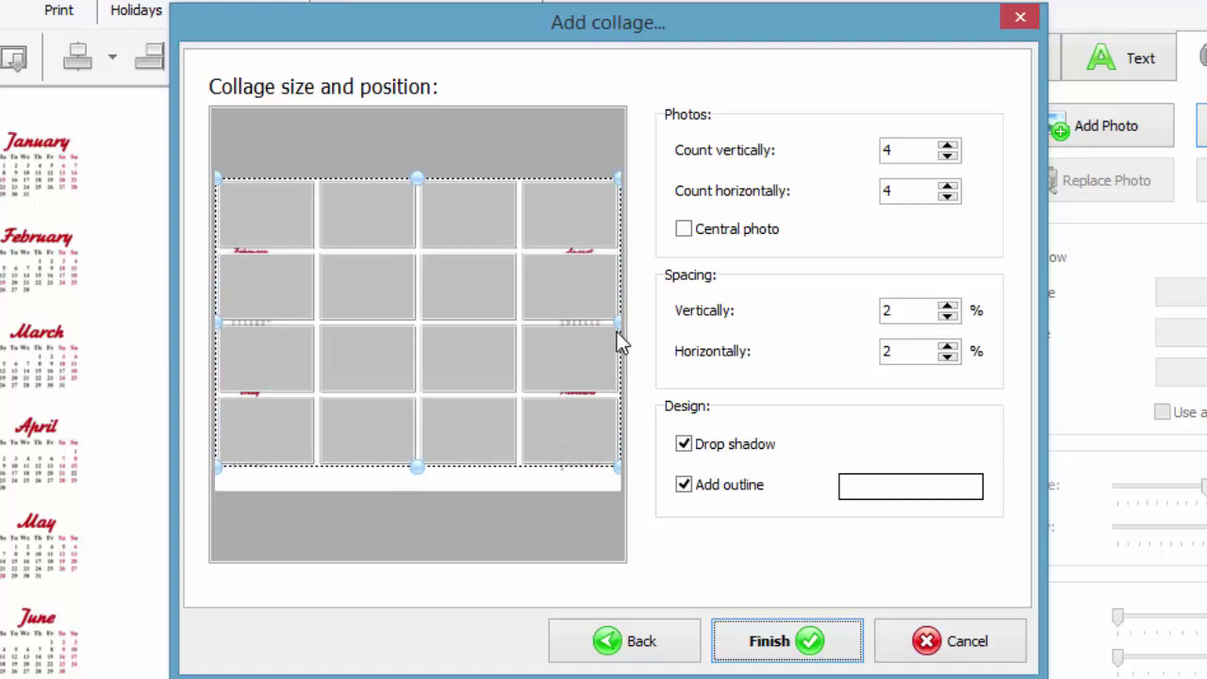
left_click_drag(619, 326, 546, 323)
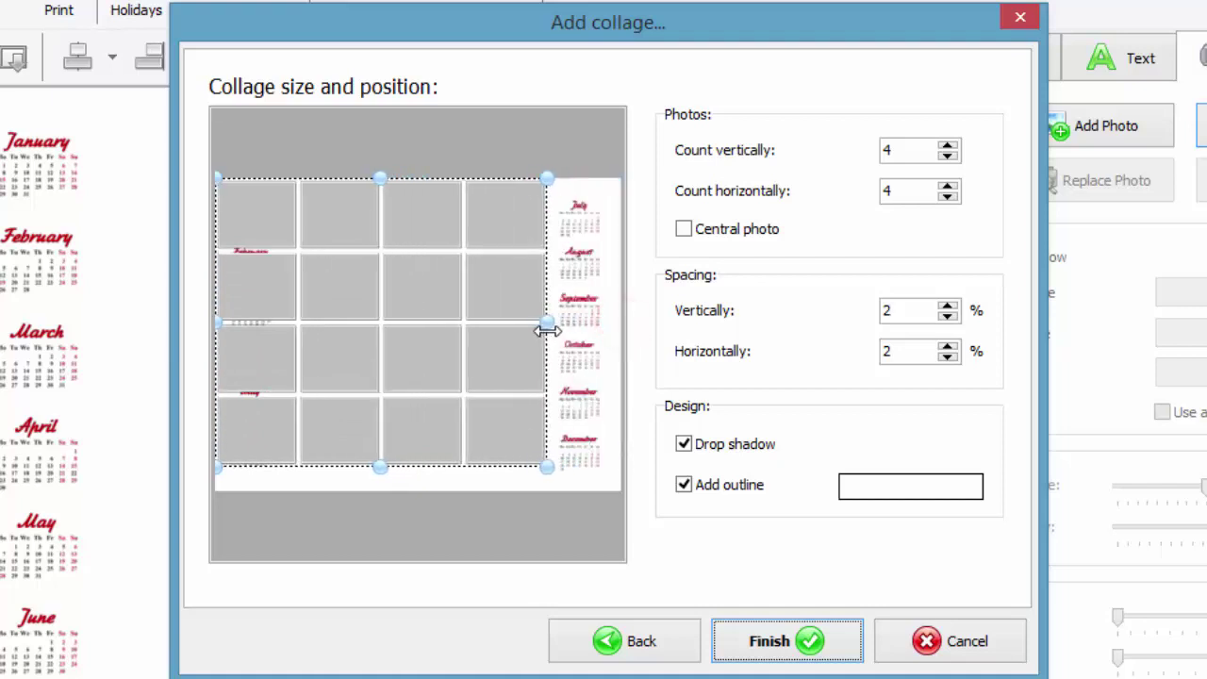
left_click_drag(377, 176, 377, 200)
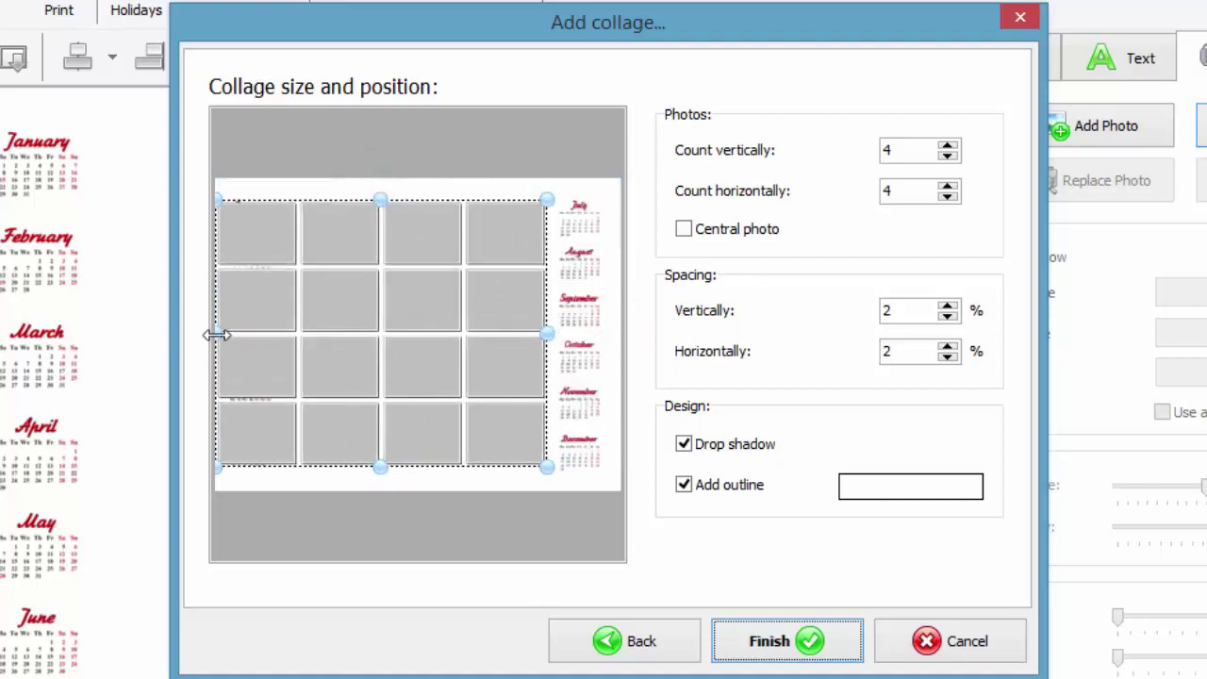
left_click_drag(216, 333, 287, 336)
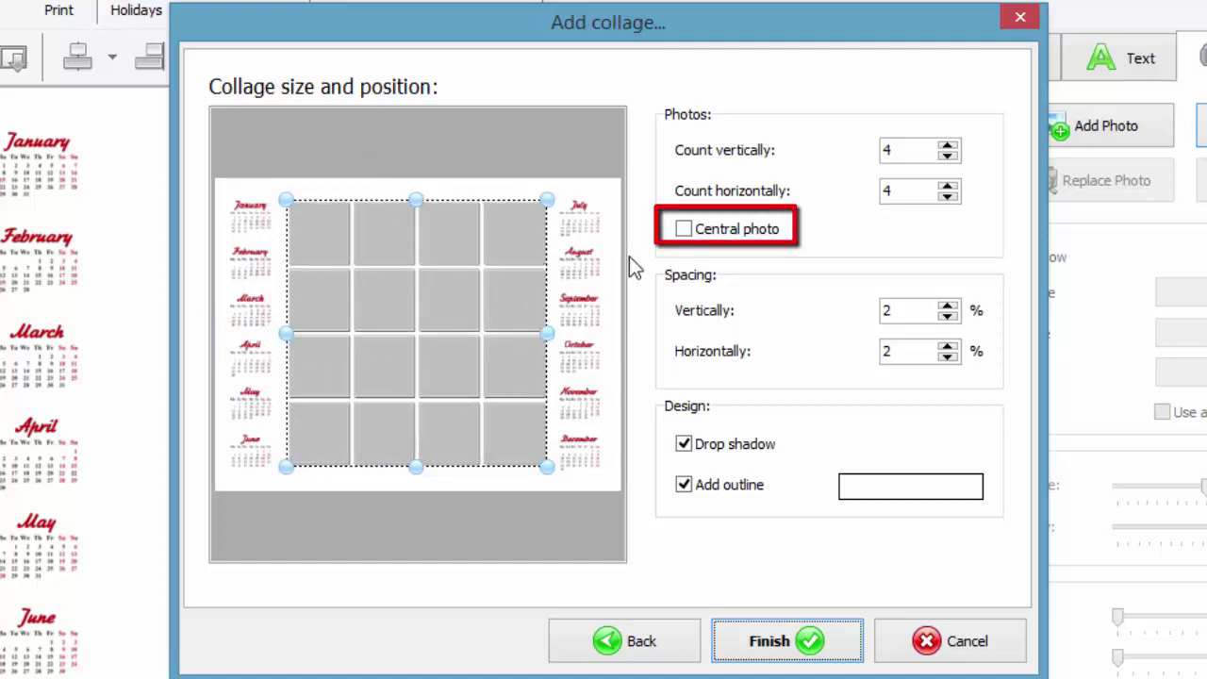
Enable a large central photo and set the photo outline colour to pink (FF0080).
left_click(684, 231)
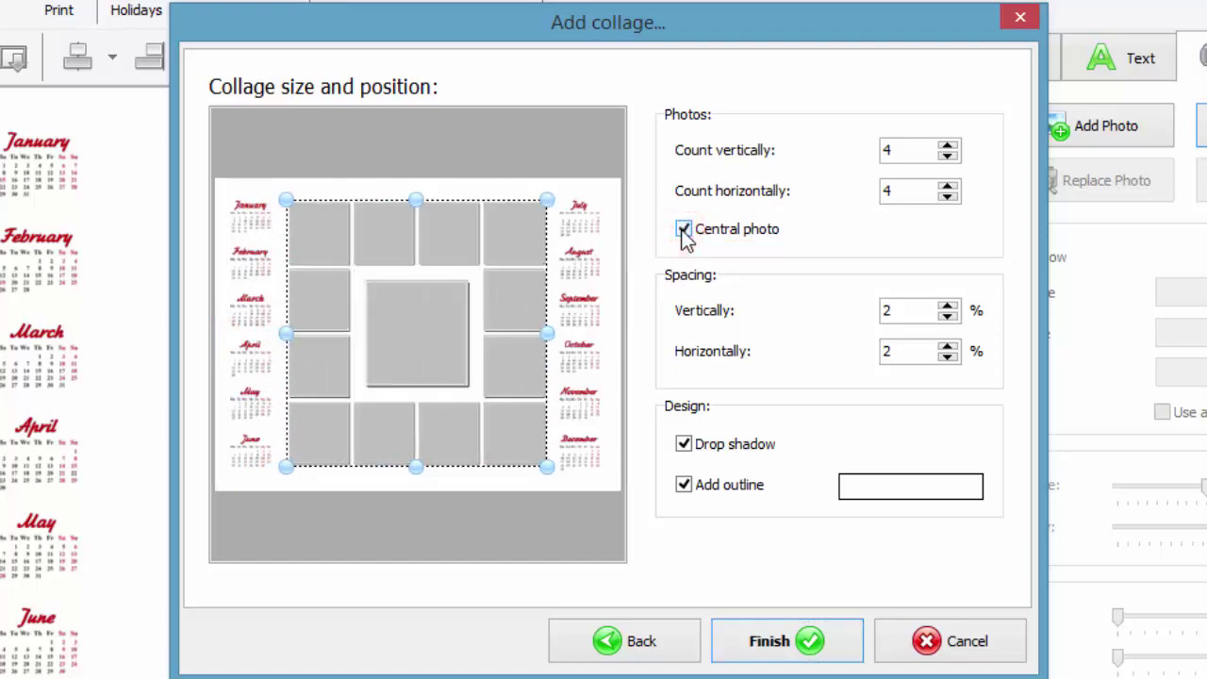
left_click(861, 487)
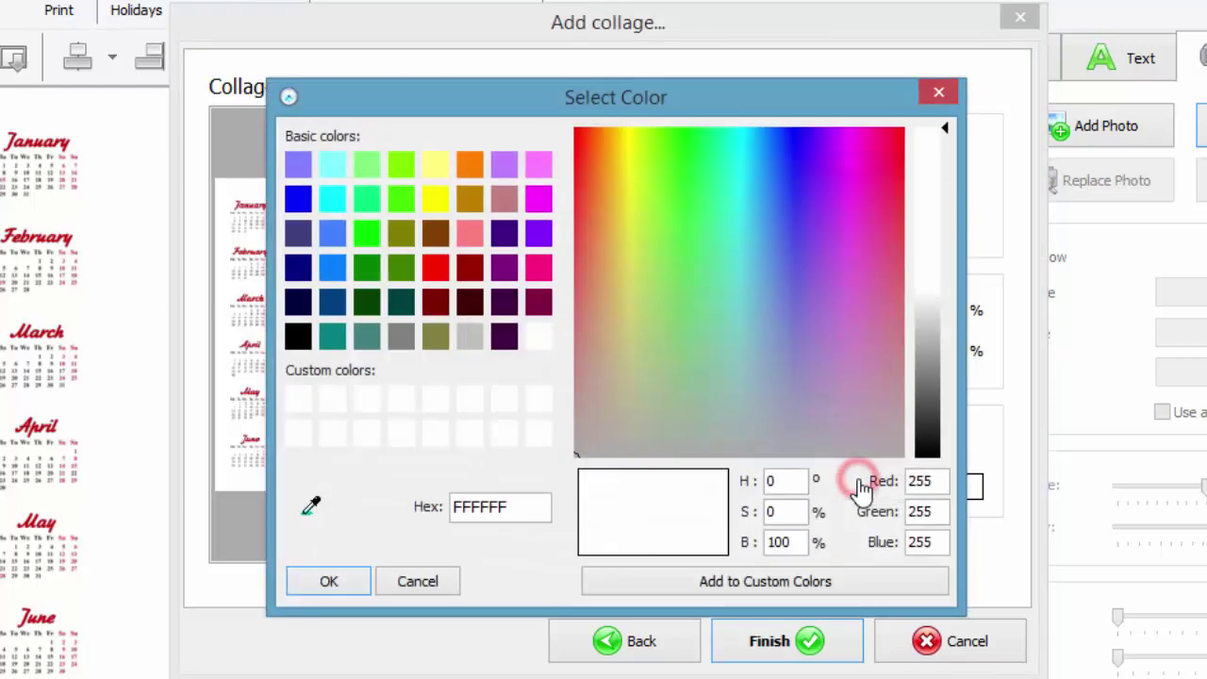
left_click(540, 269)
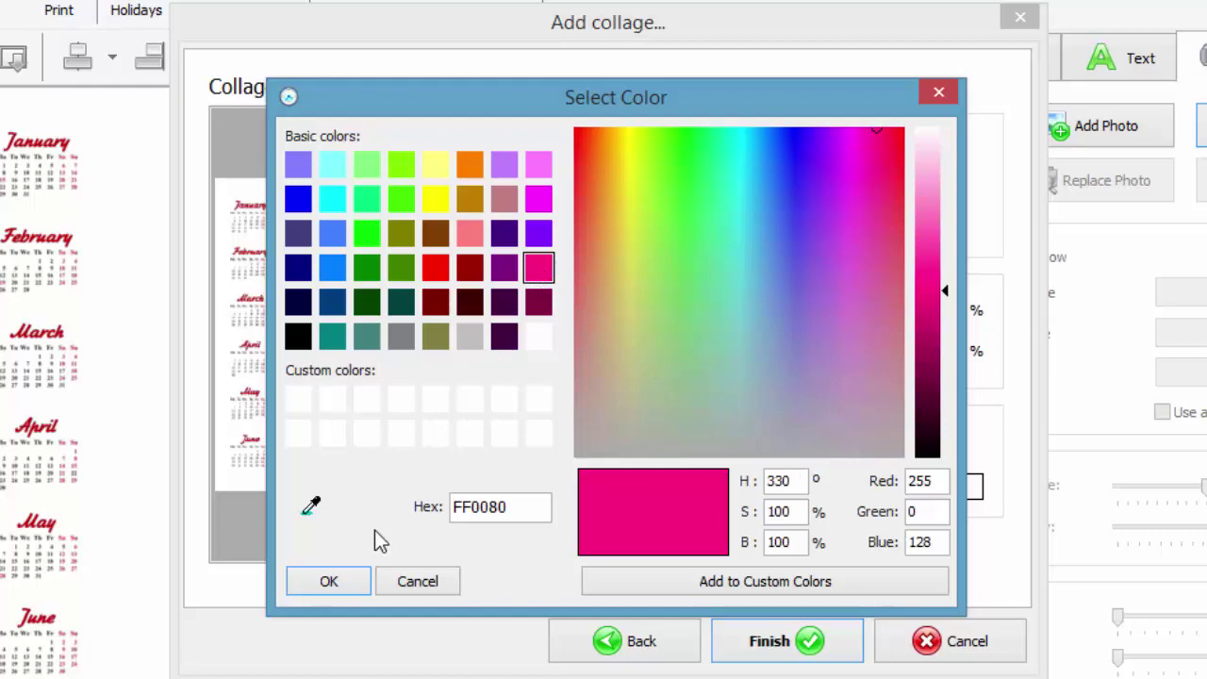
left_click(333, 580)
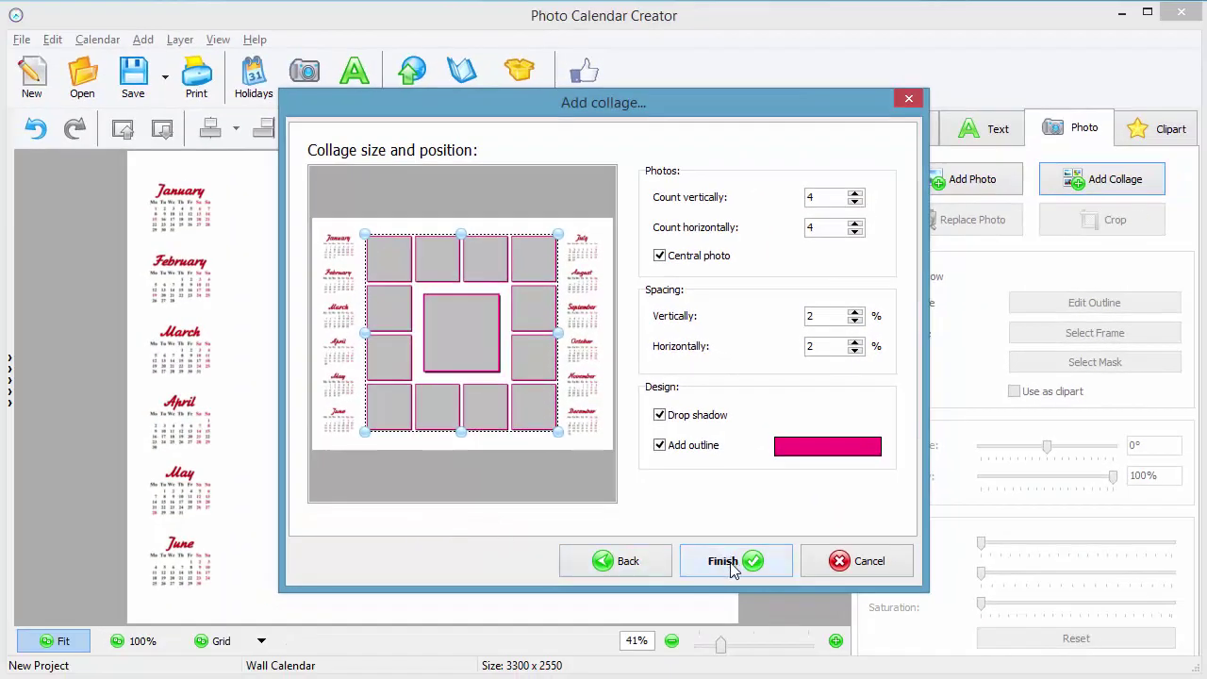
Finish the Add collage dialog, placing a mountain photo above the twelve month grids.
left_click(726, 563)
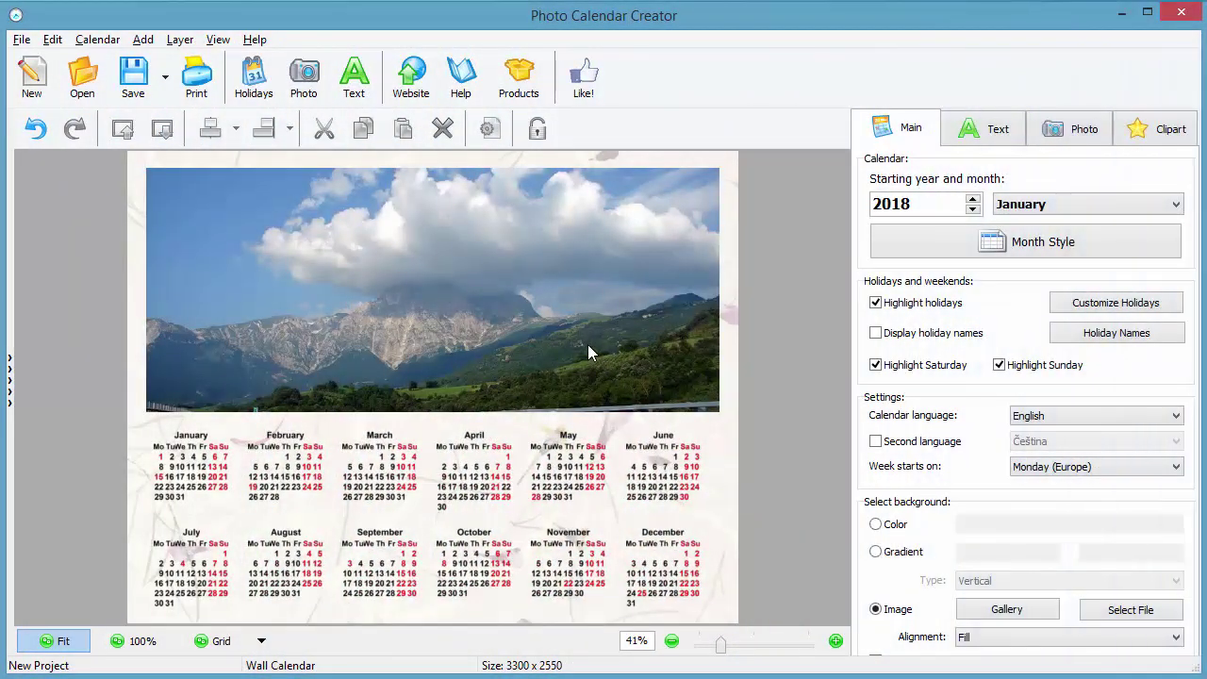
Replace the mountain photo with maxresdefault.jpg, shrink it into the top-left corner, and rotate it 4°.
left_click(587, 345)
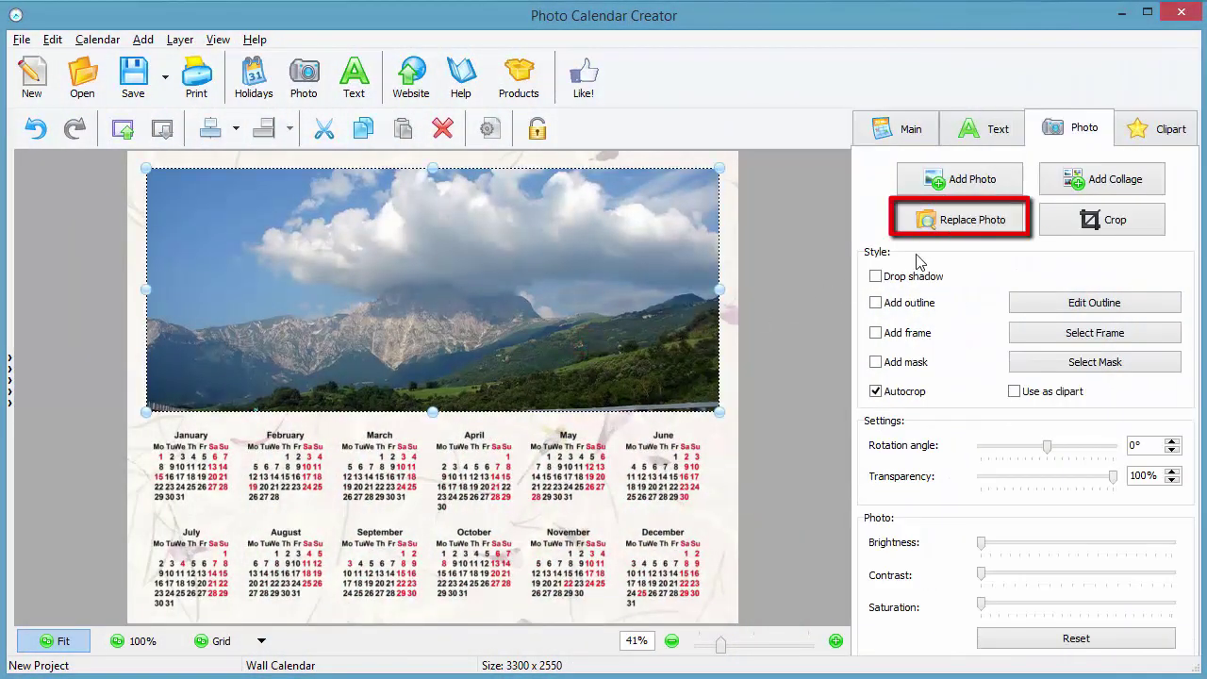
left_click(957, 224)
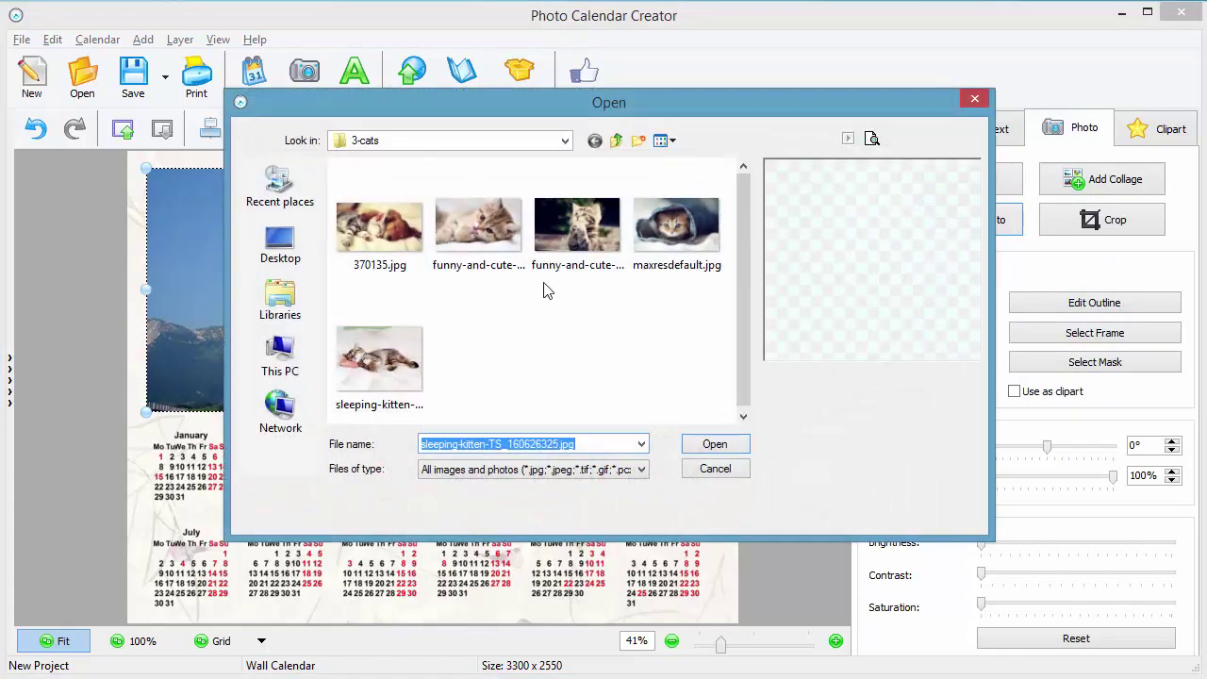
double_click(671, 231)
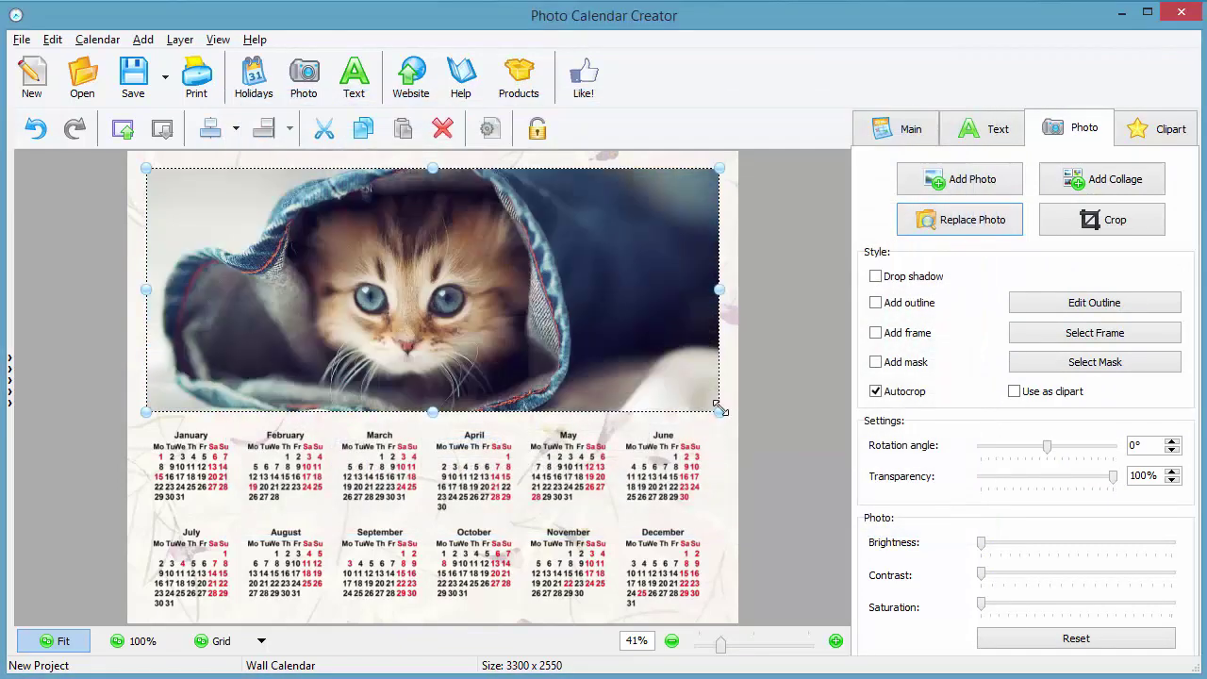
left_click_drag(718, 410, 390, 300)
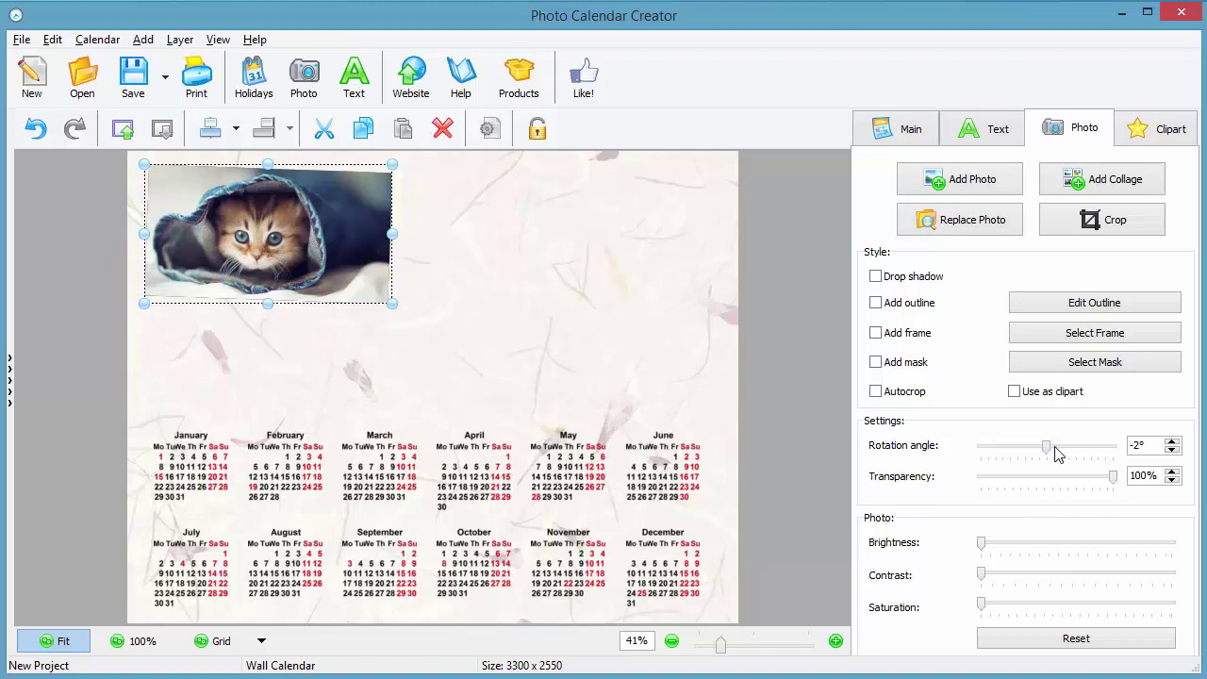
left_click_drag(1053, 450, 1063, 453)
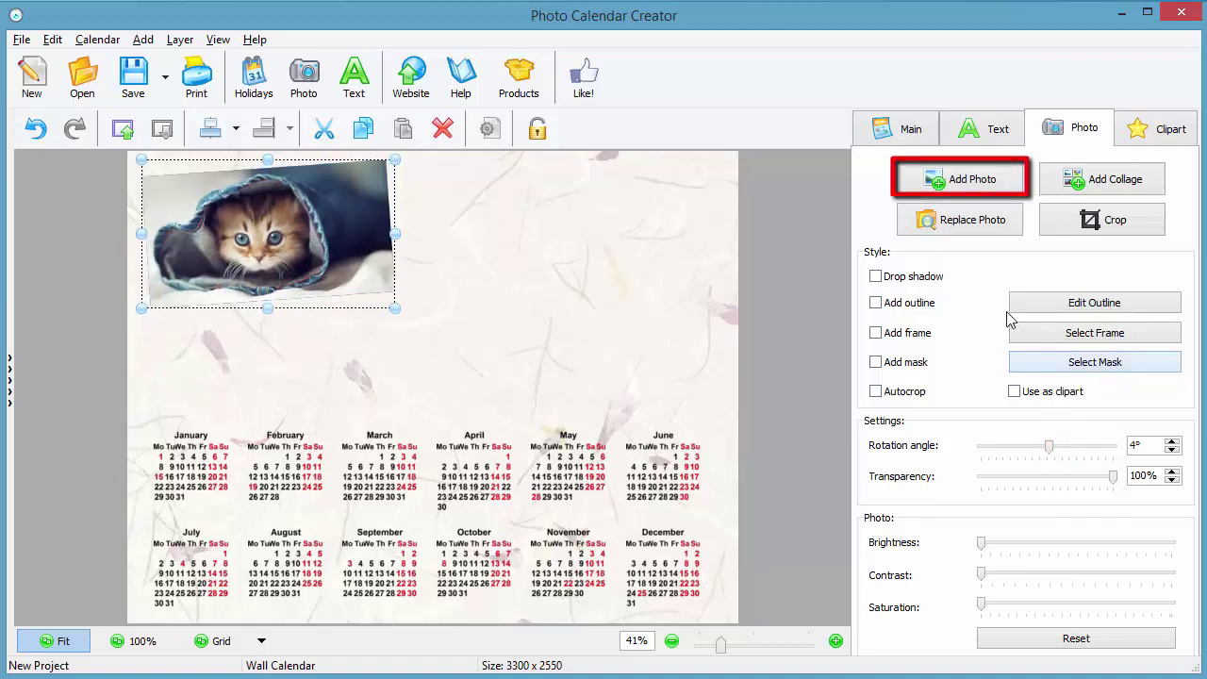
Add funny-and-cute-cats-17-cool-wallpaper.jpeg, shrink it, and place it beside the first kitten.
left_click(939, 181)
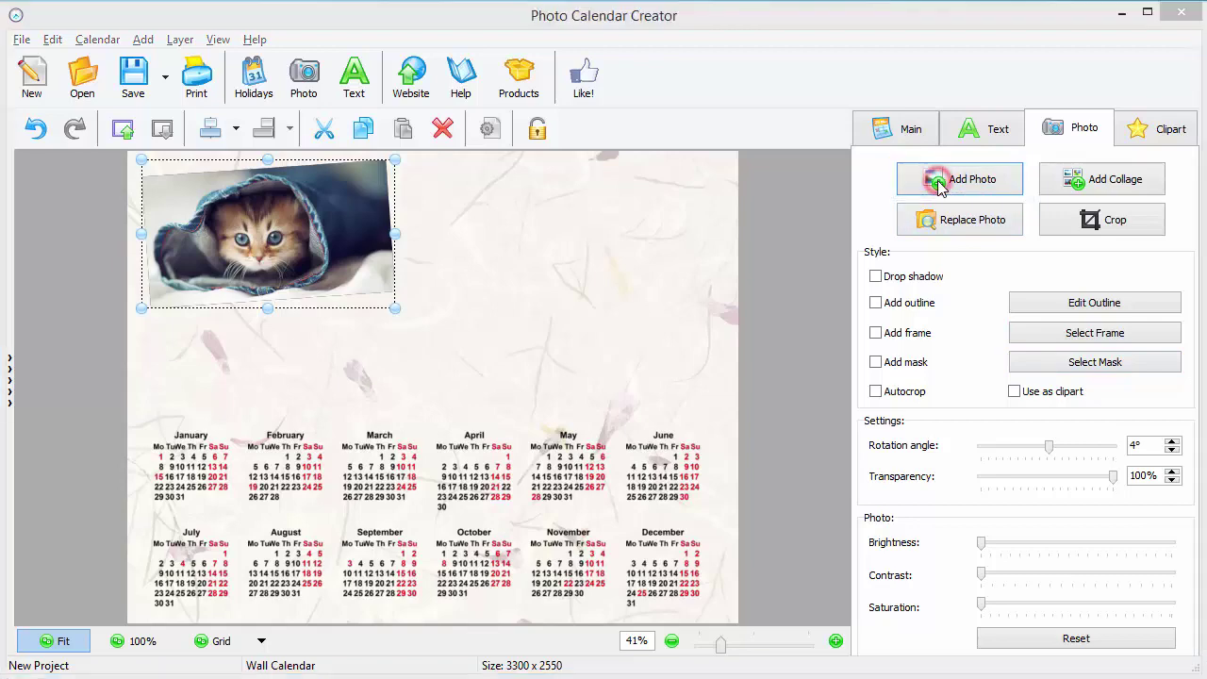
left_click(478, 226)
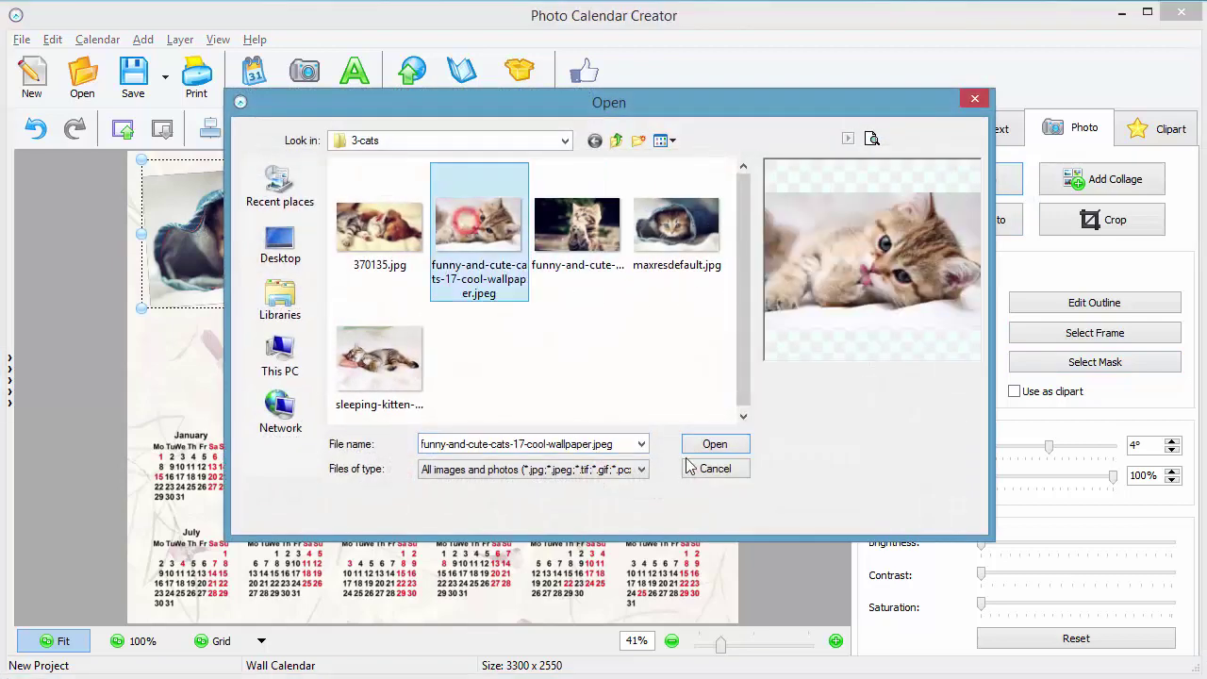
left_click(708, 447)
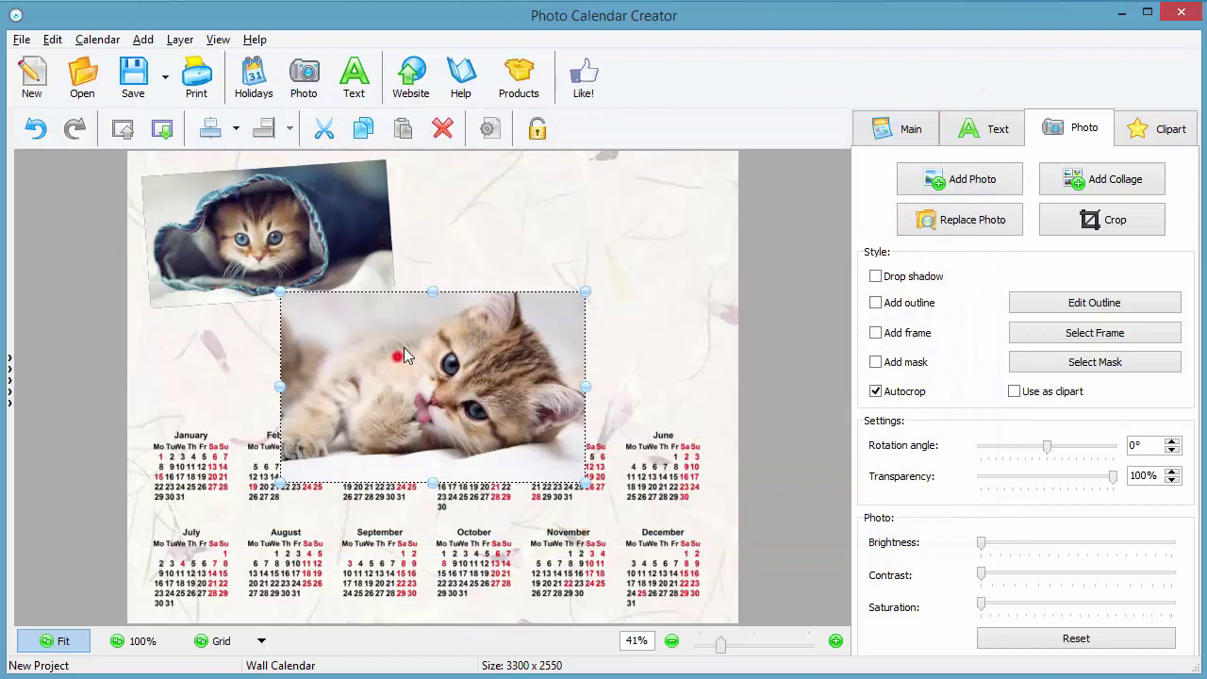
left_click_drag(403, 355, 436, 225)
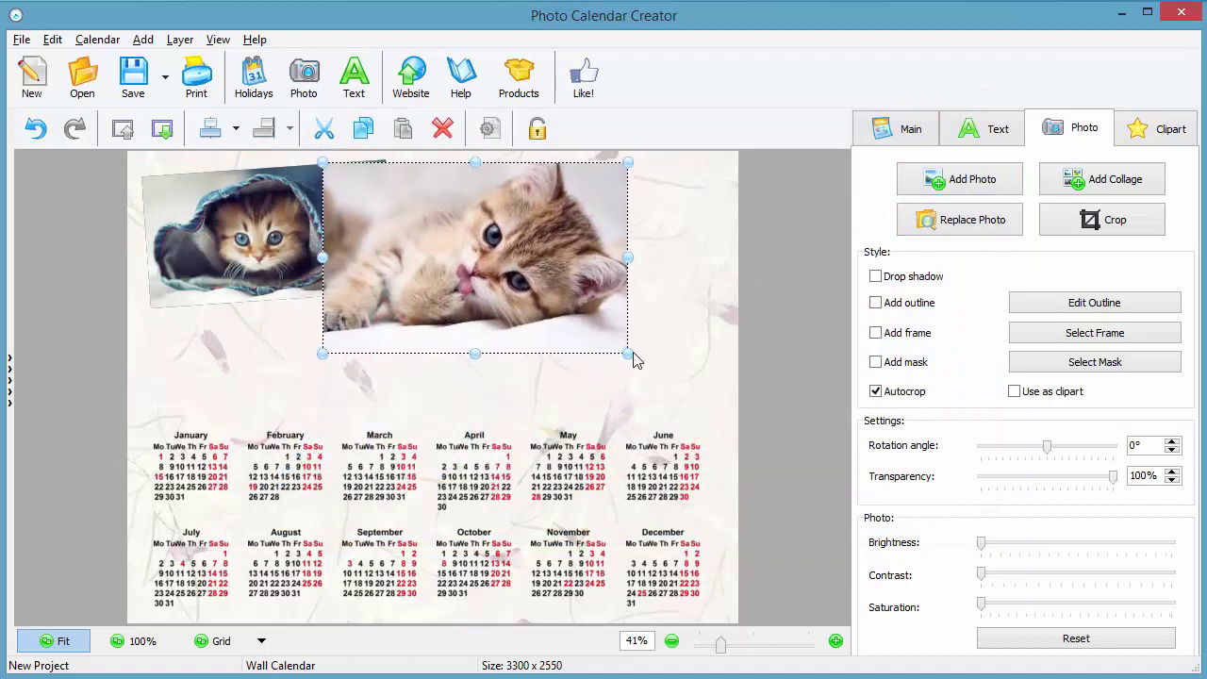
left_click_drag(622, 349, 552, 310)
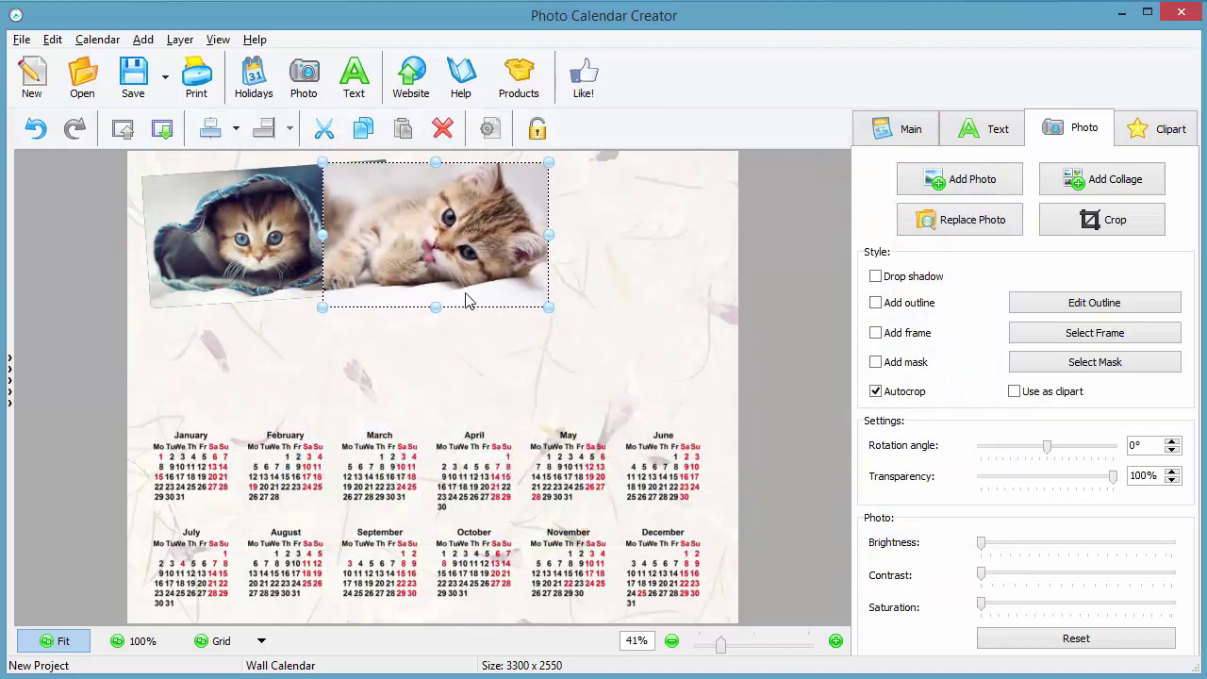
left_click_drag(470, 302, 477, 296)
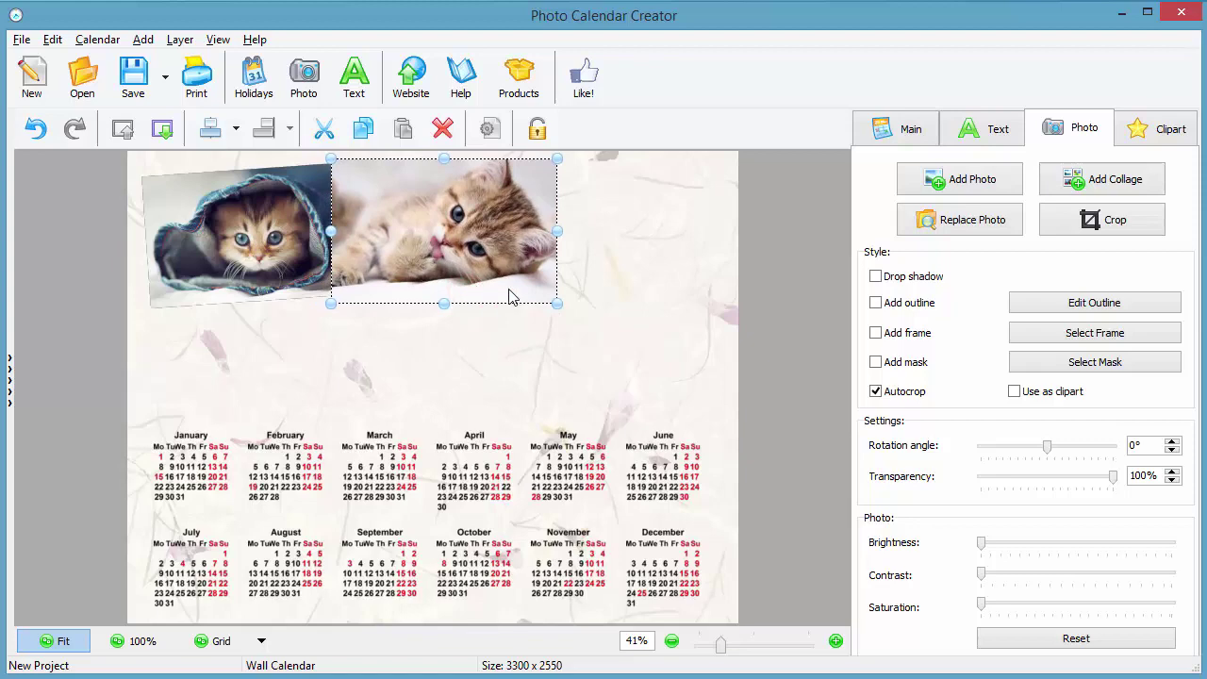
Add the praying kitten at top right, send it behind the lying kitten, and tilt it -6°.
left_click(975, 184)
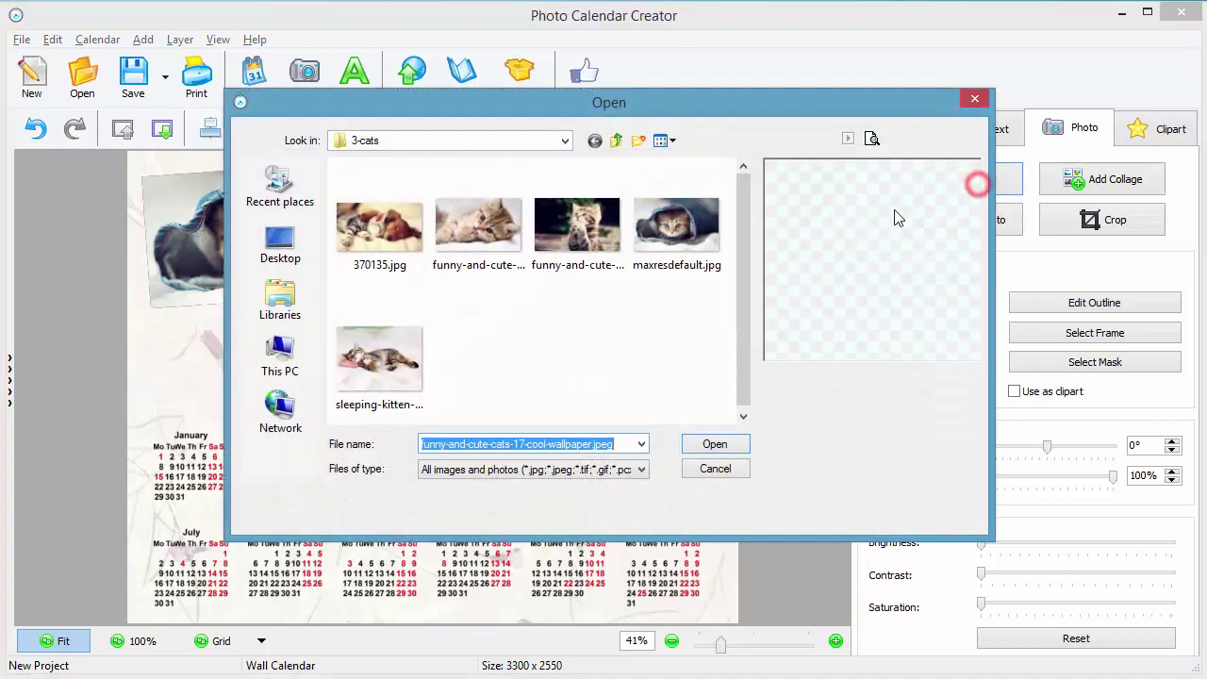
left_click(577, 226)
left_click(698, 445)
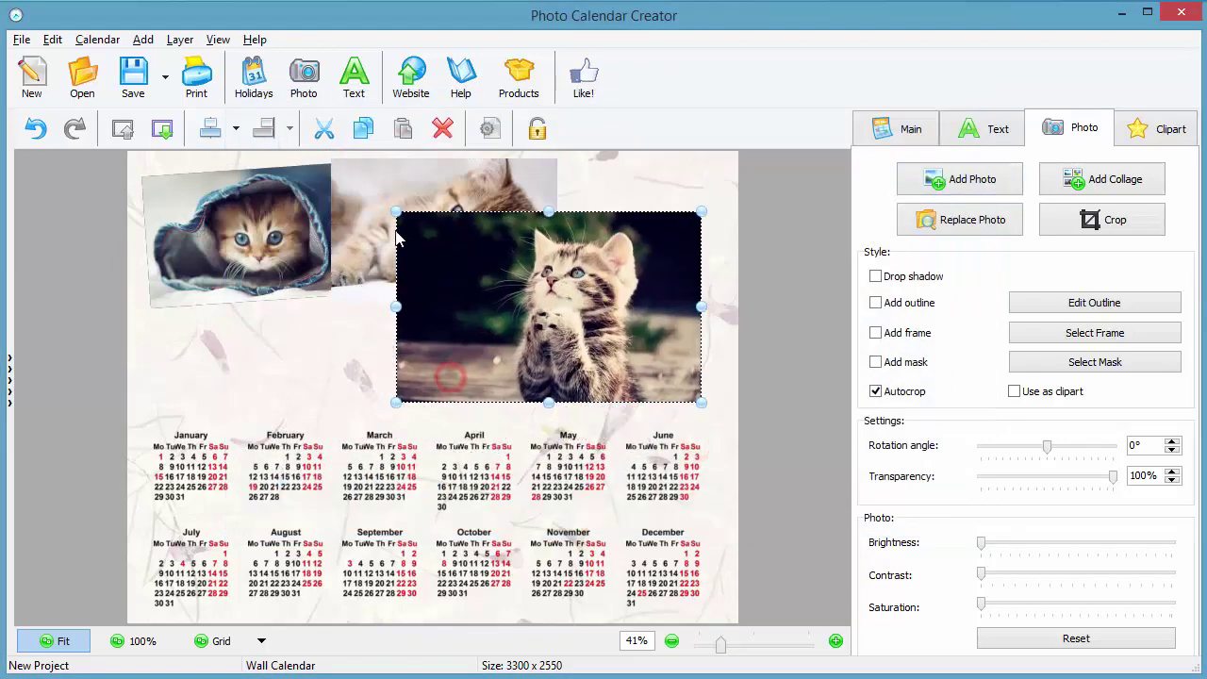
left_click_drag(399, 209, 435, 235)
left_click_drag(525, 328, 542, 253)
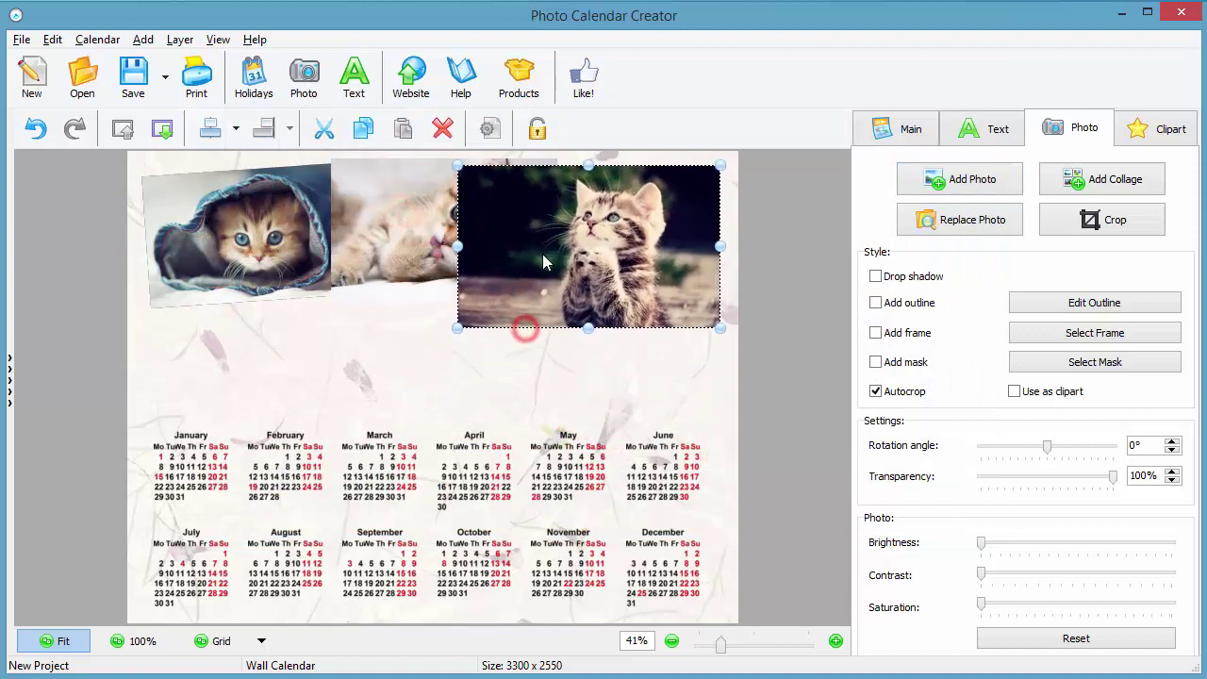
left_click(163, 132)
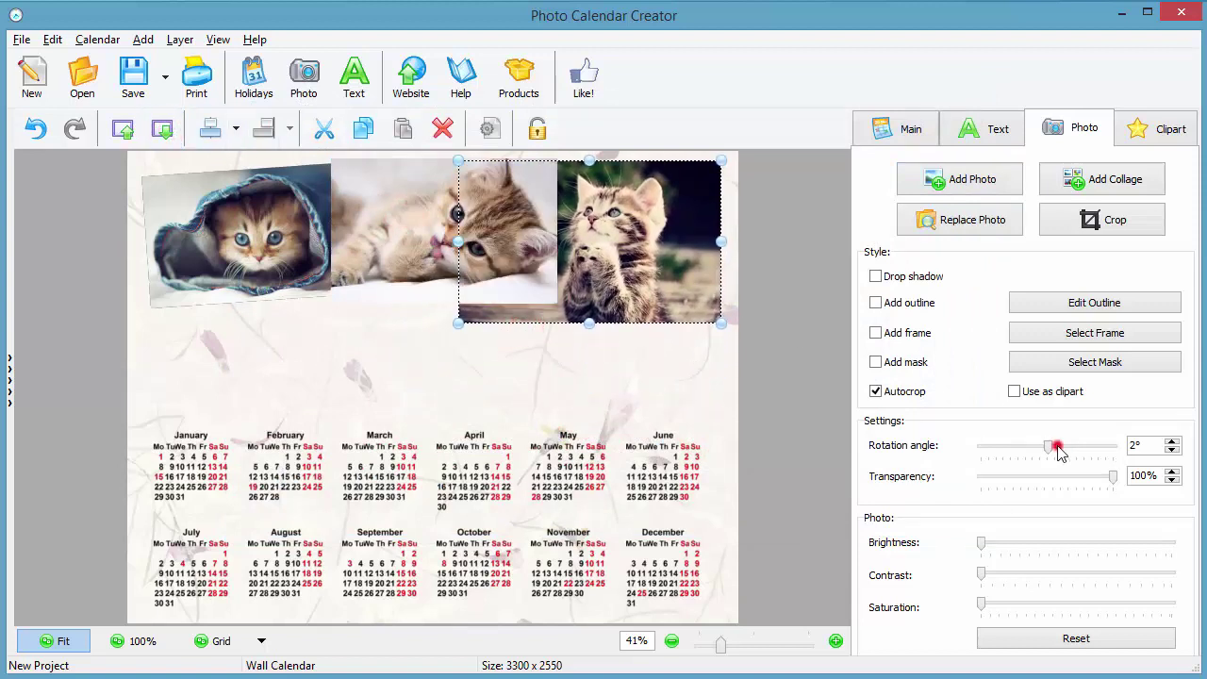
left_click_drag(1057, 452, 1034, 451)
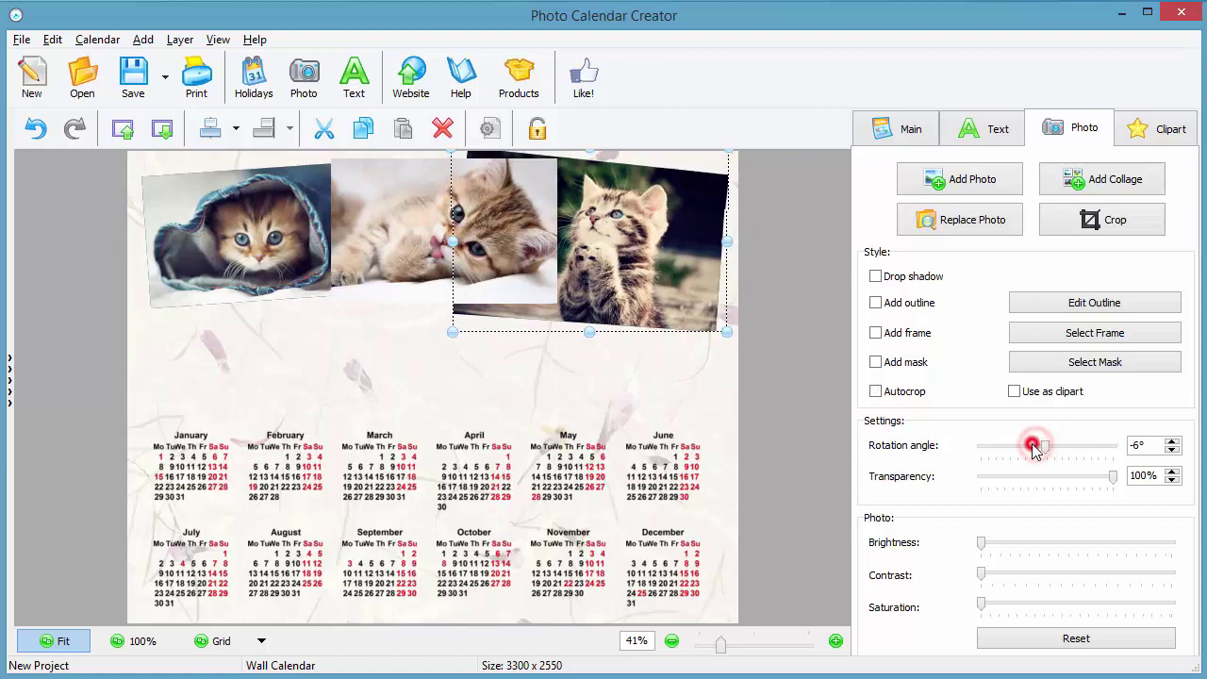
left_click_drag(641, 271, 657, 273)
Add 370135.jpg, shrink it, and place it under the first kitten photo.
left_click(943, 180)
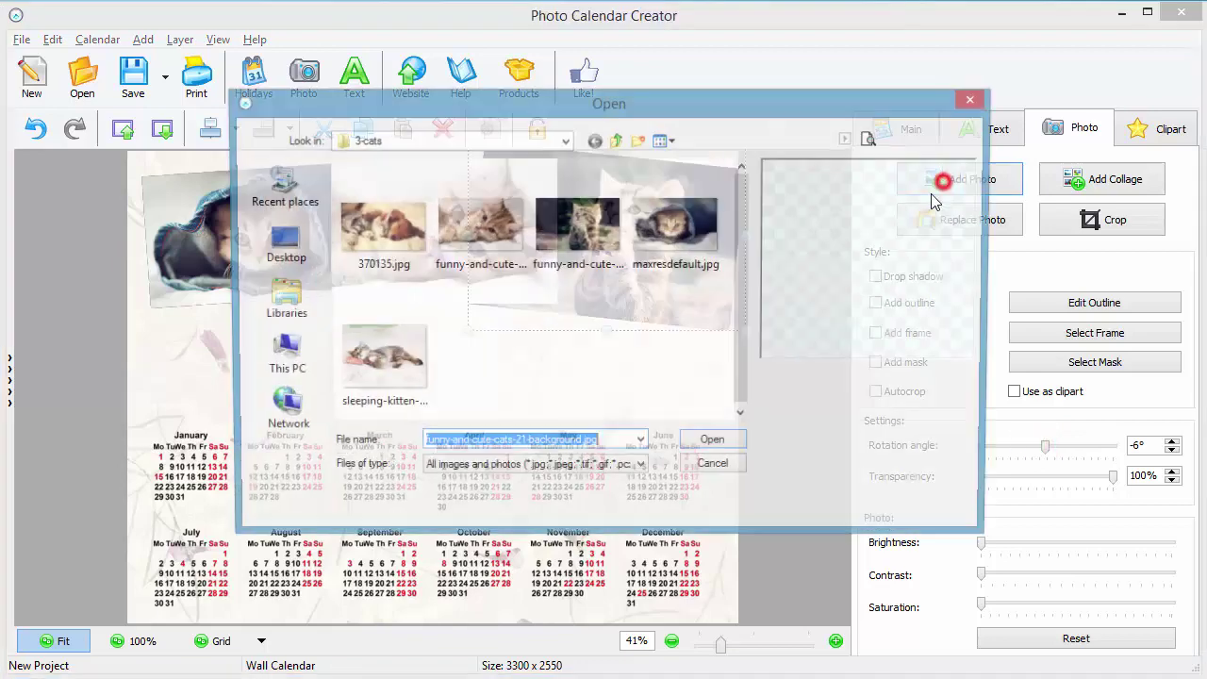
left_click(381, 226)
left_click(714, 444)
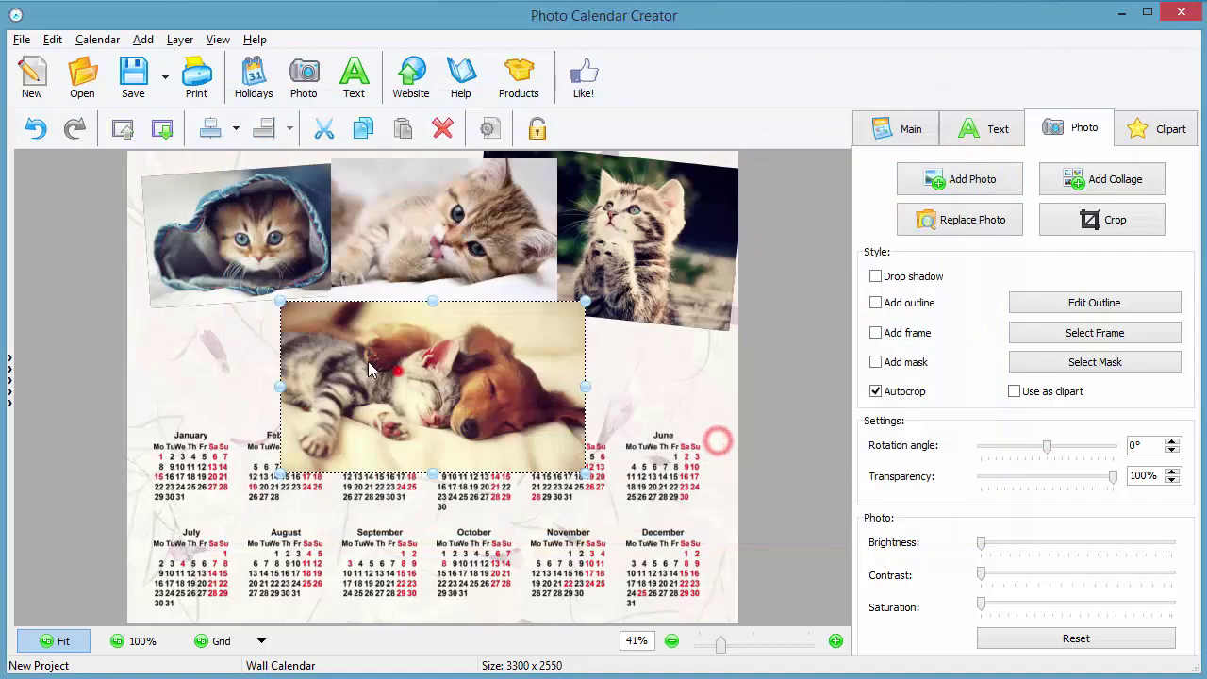
left_click_drag(410, 350, 294, 343)
left_click_drag(167, 256, 245, 305)
left_click_drag(324, 374, 262, 356)
Add the sleeping kitten beside the dog photo, widen it, and tilt it -4°.
left_click(960, 181)
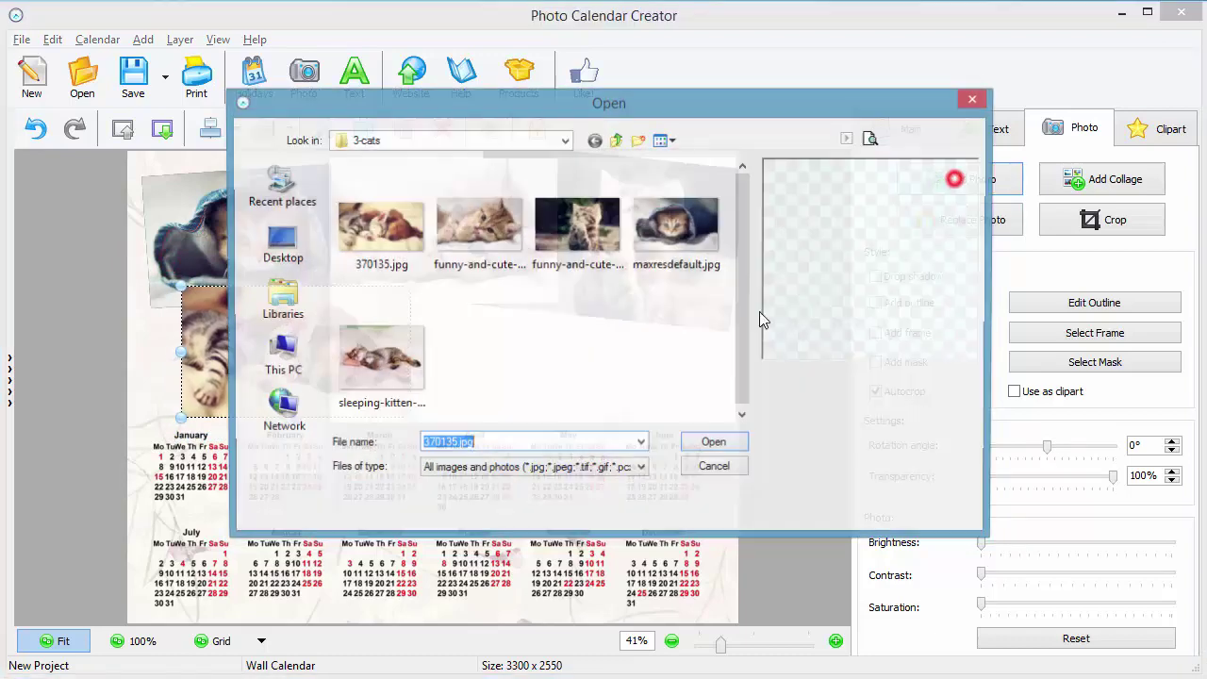
left_click(377, 360)
left_click(724, 447)
left_click_drag(287, 278, 396, 356)
left_click_drag(571, 423, 578, 349)
left_click(598, 357)
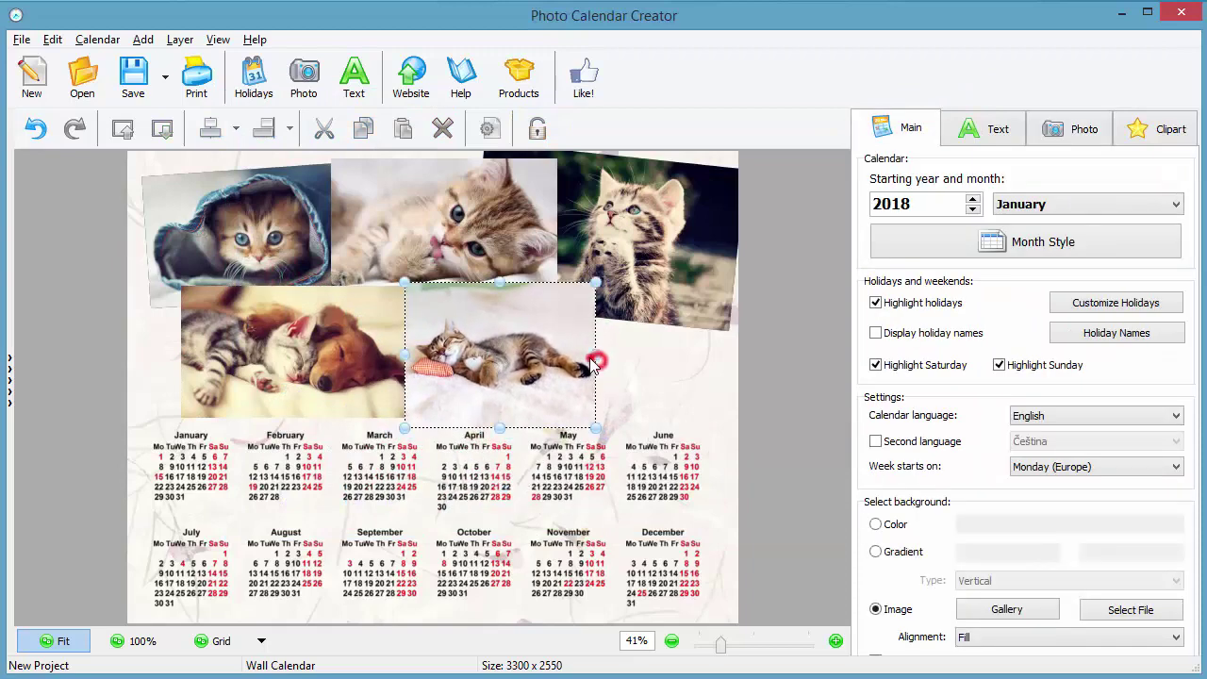
left_click(597, 355)
left_click_drag(618, 354, 664, 355)
left_click_drag(1044, 447, 1037, 446)
left_click_drag(626, 400, 632, 391)
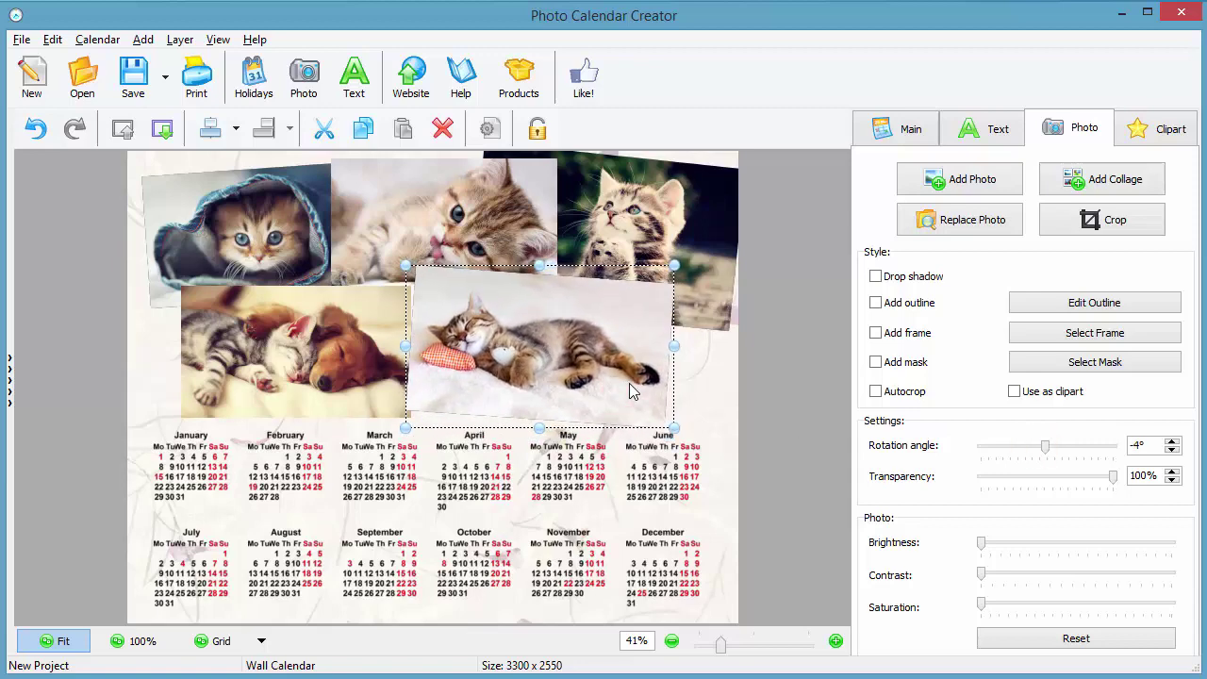
left_click(787, 402)
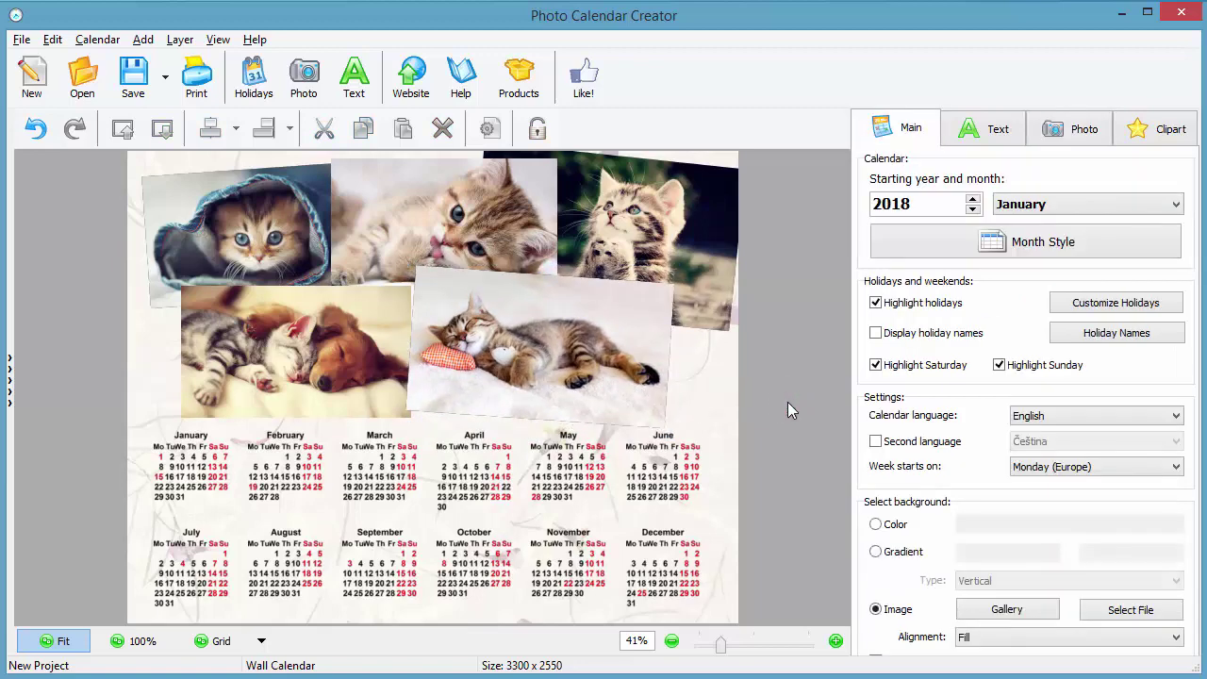